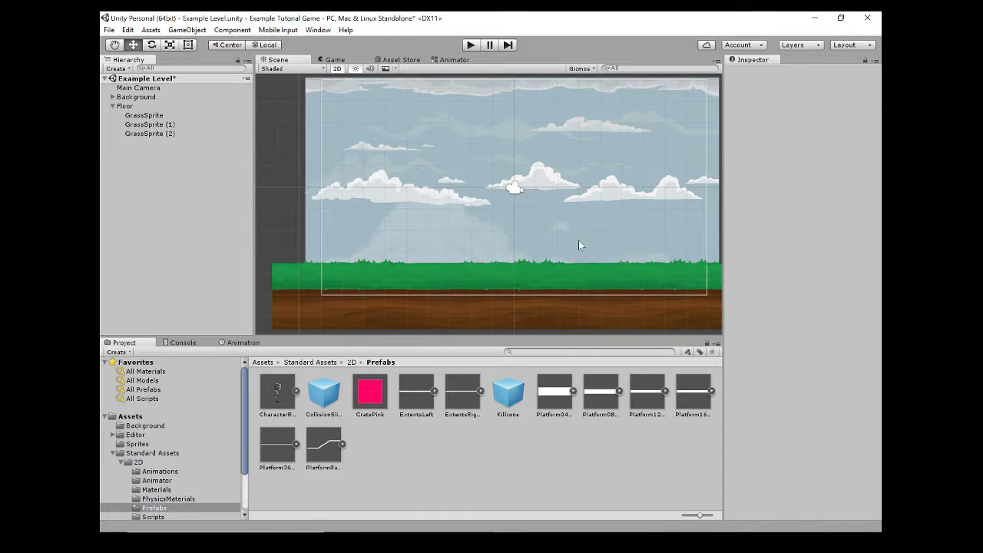
Fold away the Floor object's three GrassSprite children in the Hierarchy
scroll(533, 248, "down", 4)
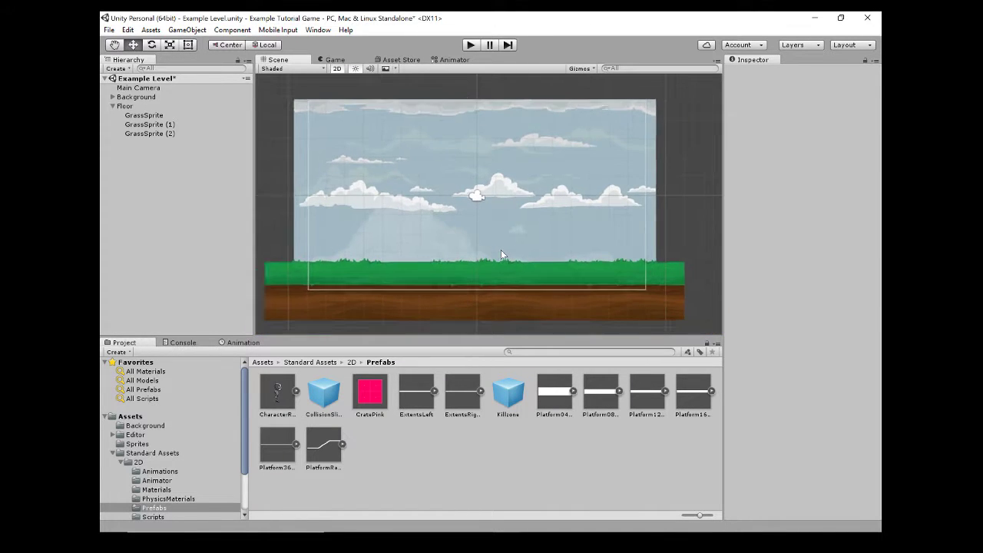
scroll(501, 255, "up", 3)
scroll(500, 264, "down", 2)
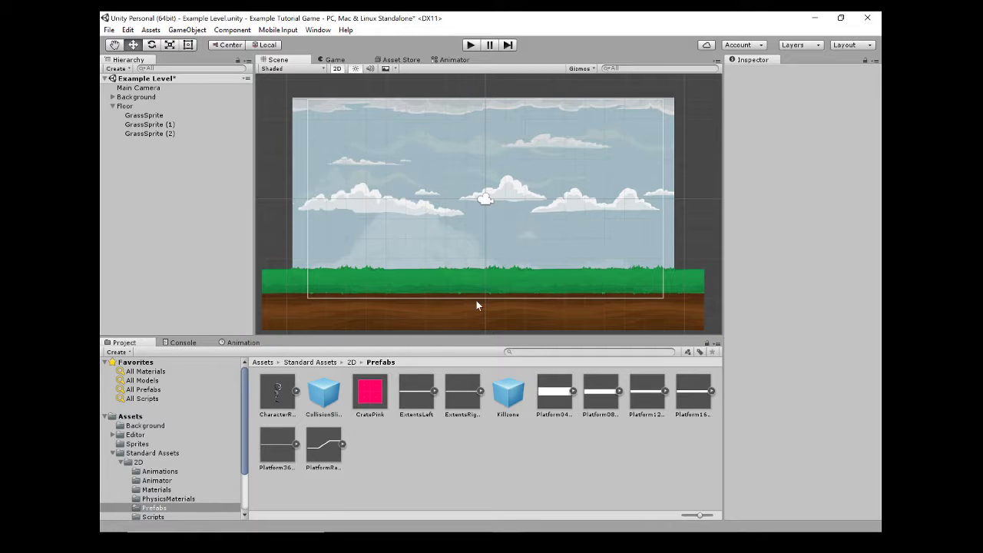
left_click(112, 106)
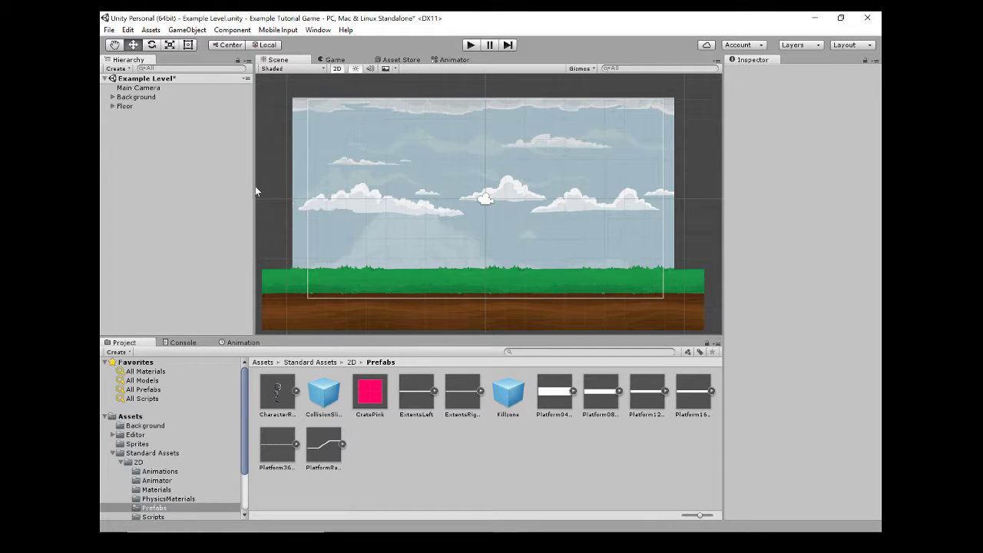
Import the 2D standard asset package from Assets > Import Package > 2D
left_click(151, 30)
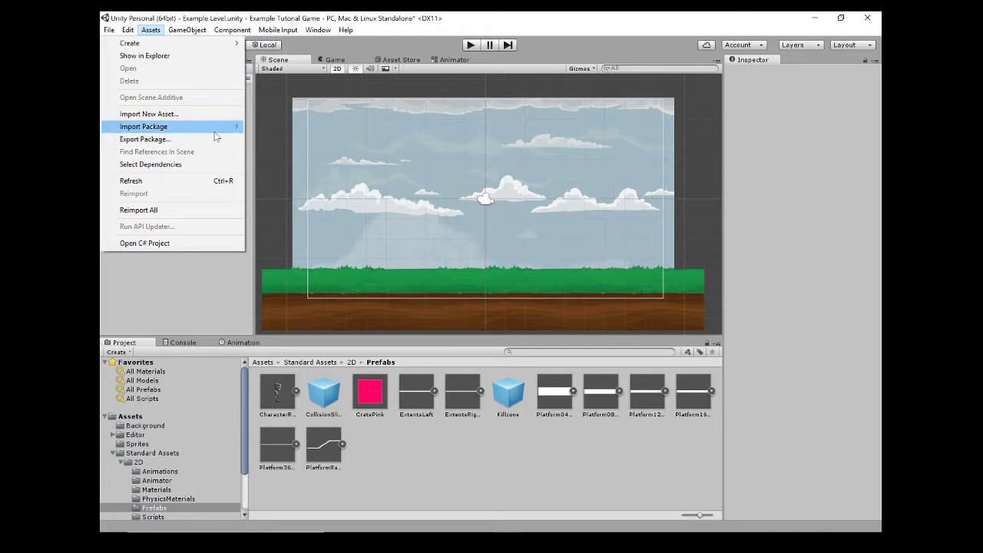
mouse_move(217, 133)
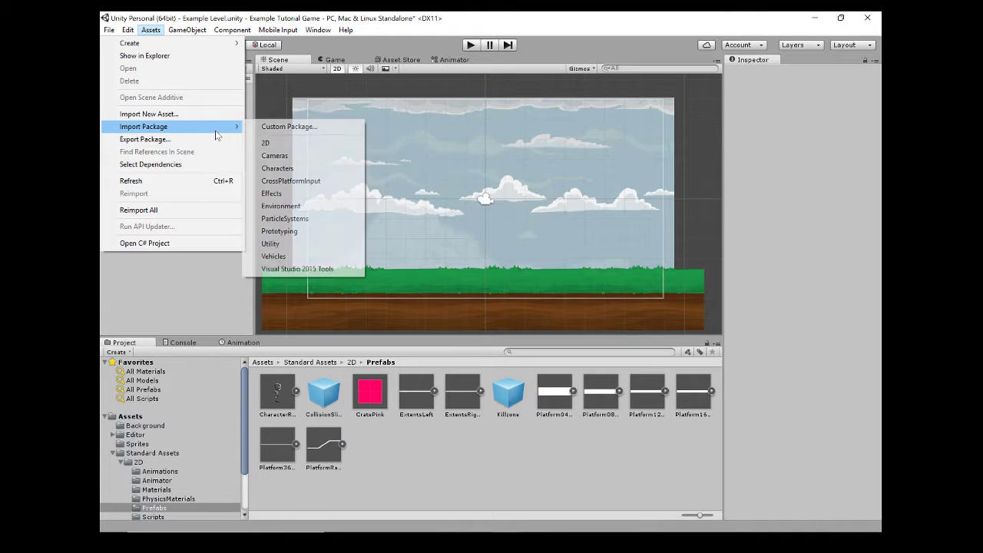
left_click(280, 144)
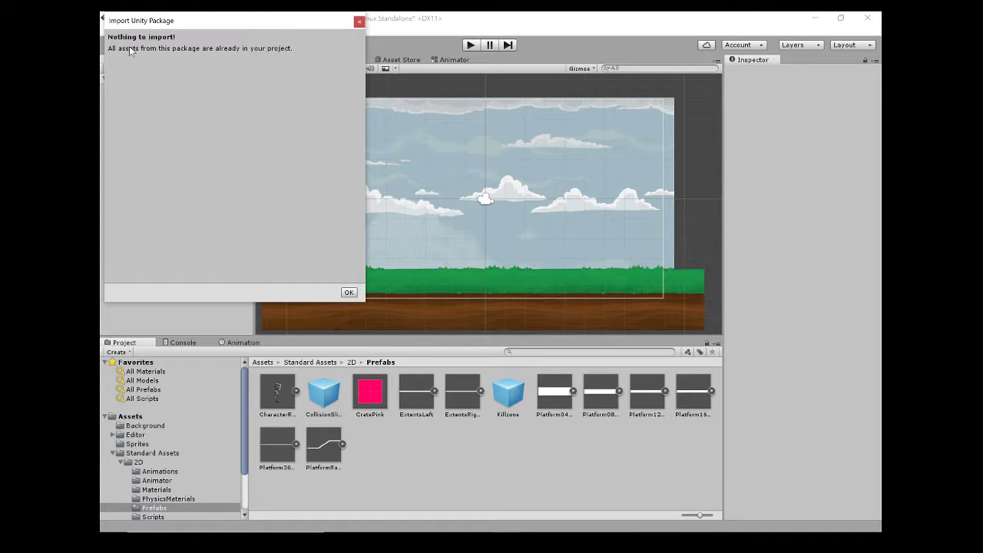
Dismiss the import notice and select CharacterRobotBoy in Standard Assets > 2D > Prefabs
left_click(350, 293)
left_click(309, 362)
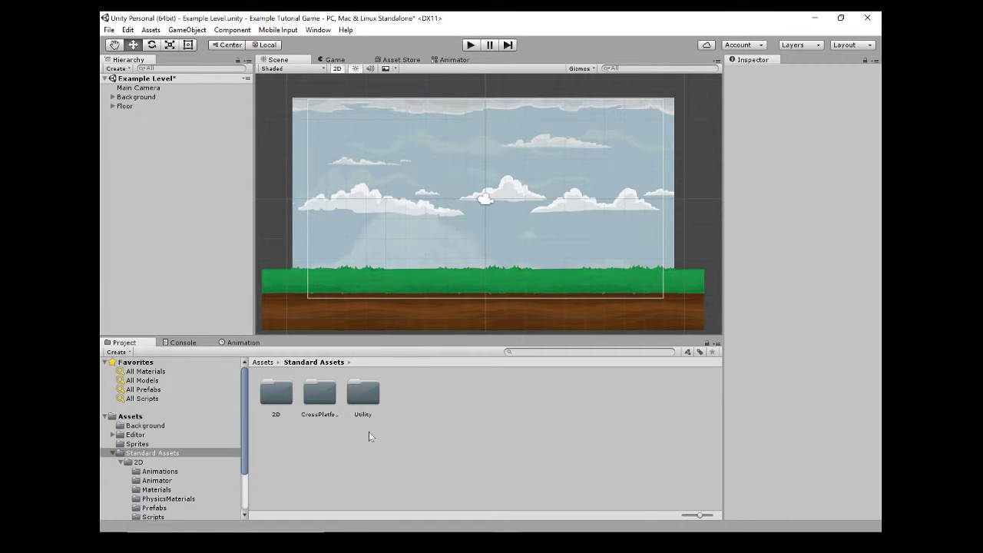
left_click(265, 363)
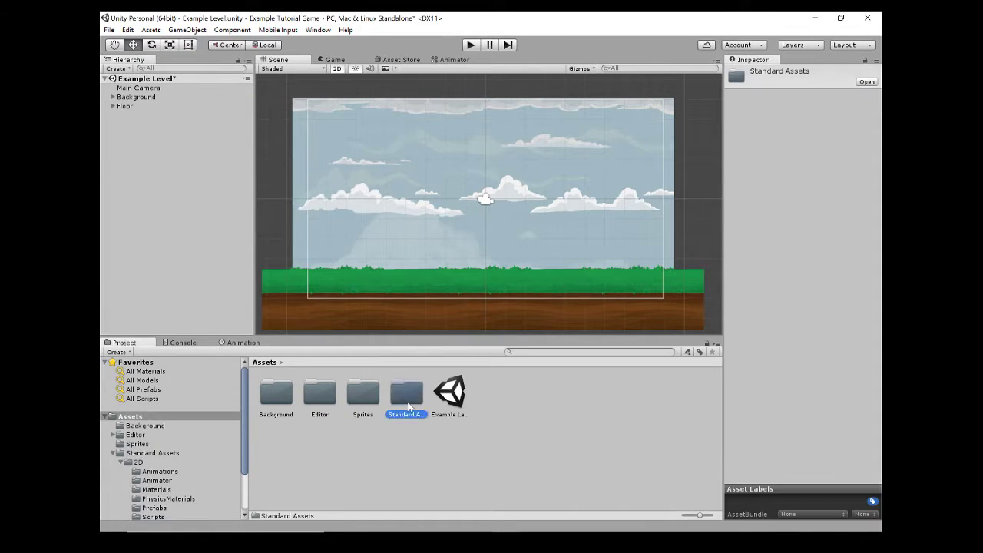
double_click(409, 403)
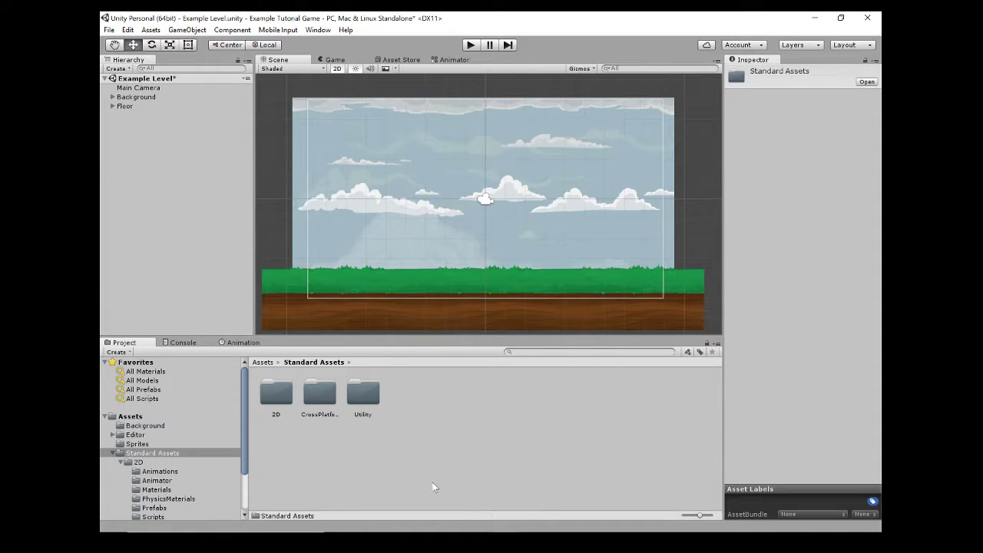
double_click(268, 396)
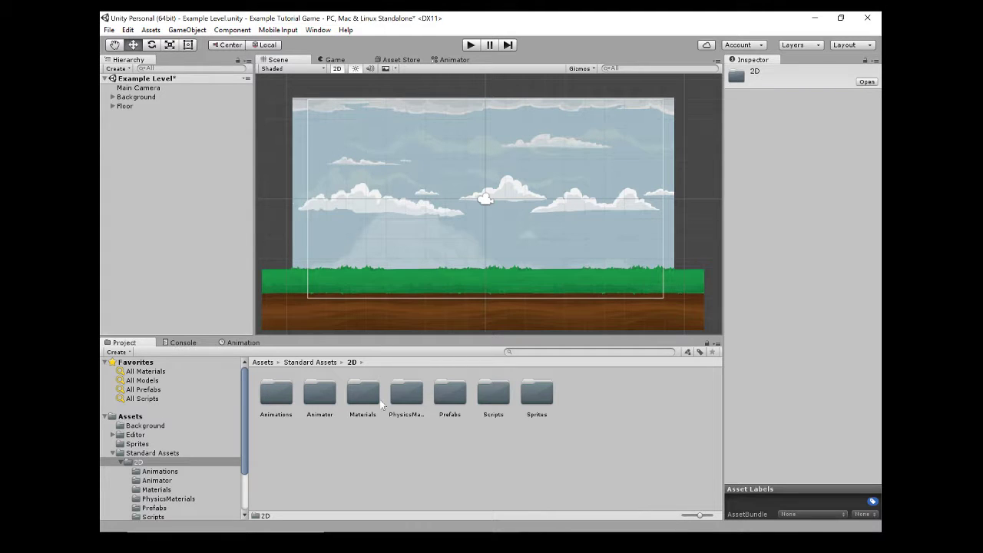
double_click(453, 405)
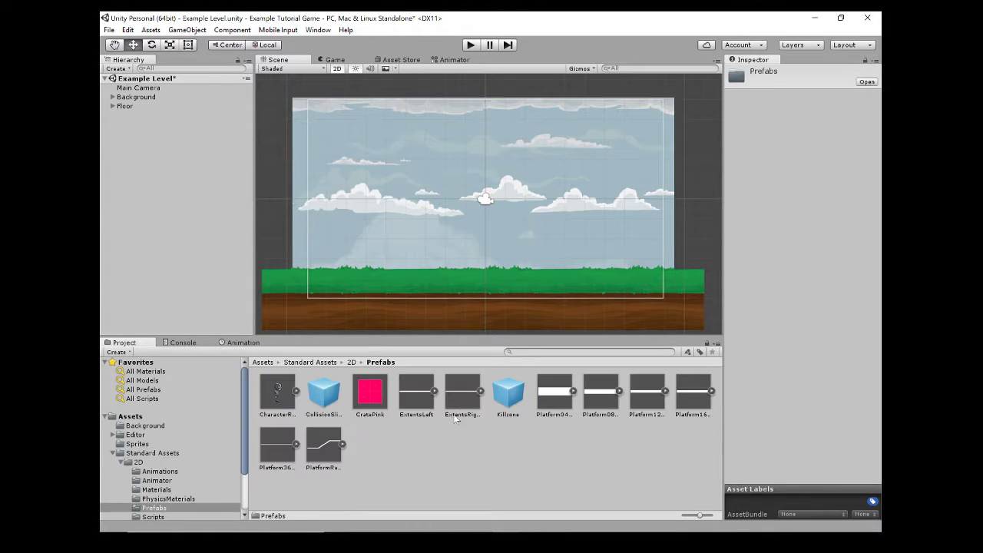
left_click(288, 407)
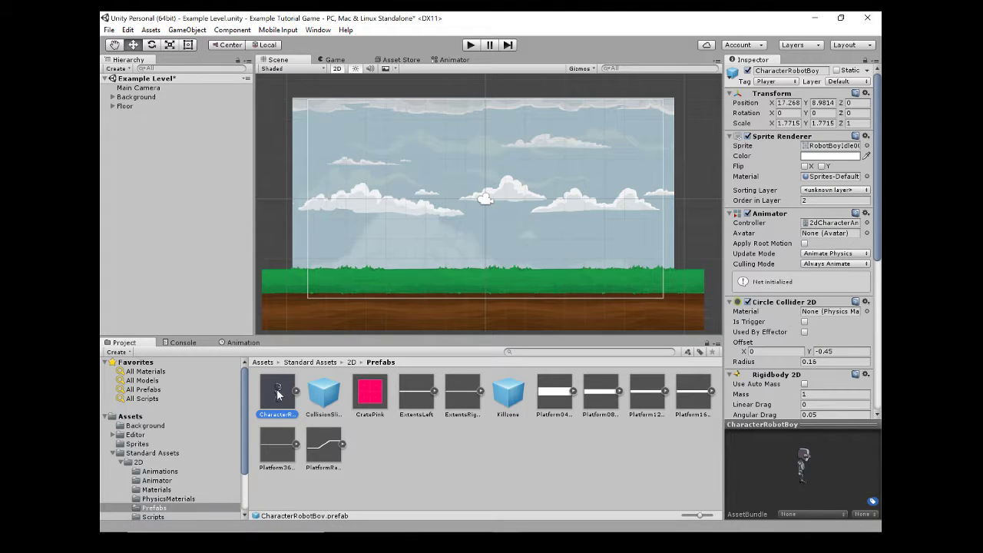
Place CharacterRobotBoy at the left above the grass, on the Foreground Layers sorting layer
left_click_drag(279, 398, 323, 288)
mouse_move(340, 242)
left_mouse_down()
mouse_move(282, 242)
mouse_move(340, 244)
left_mouse_up()
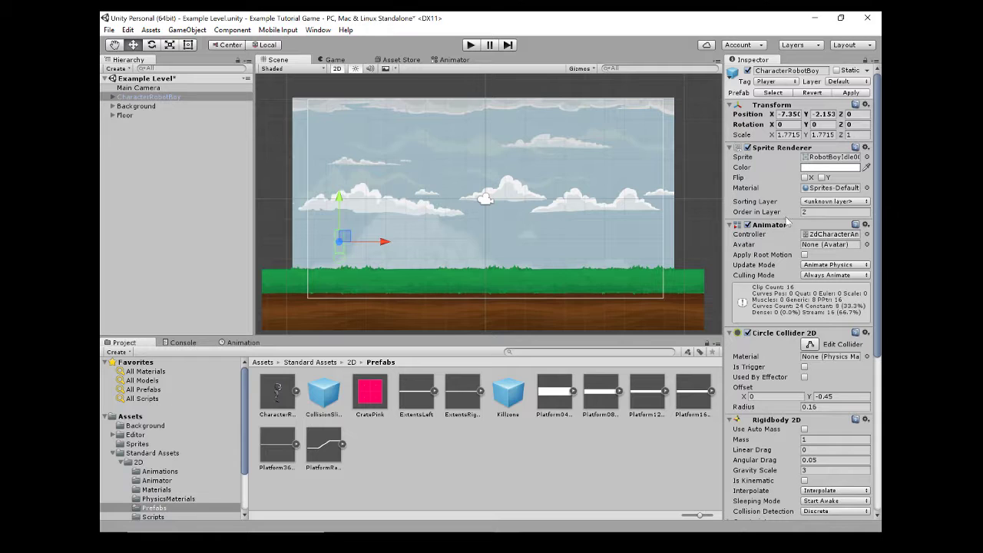
left_click(820, 202)
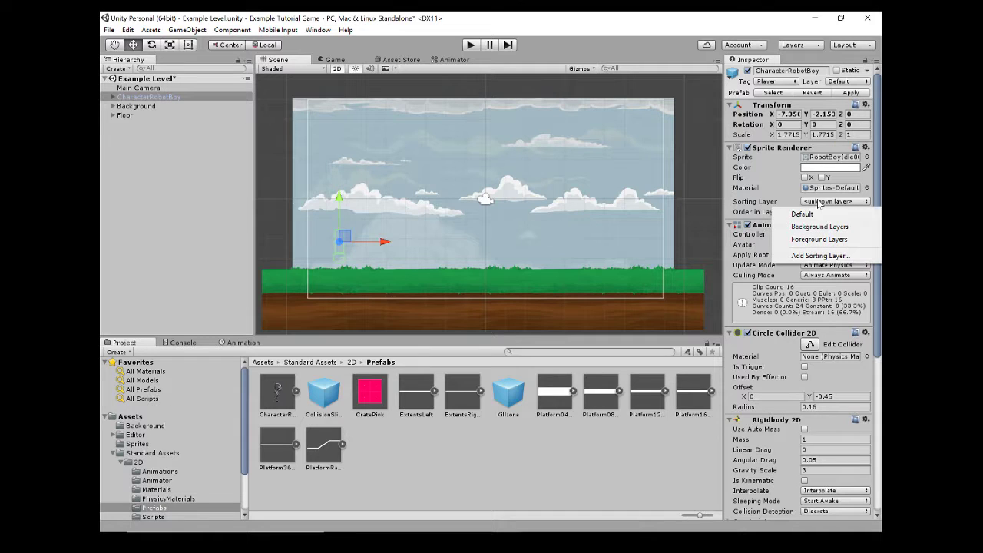
left_click(818, 239)
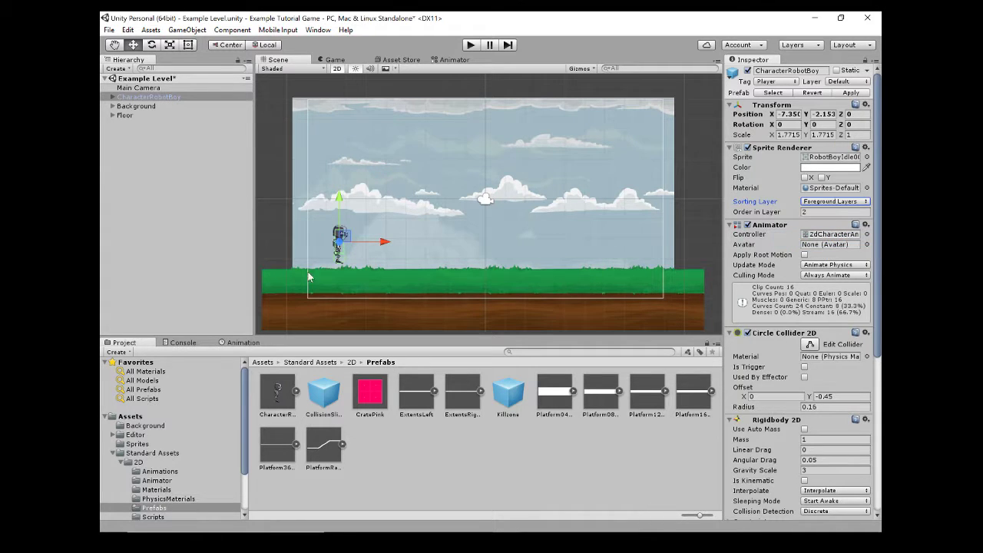
Pan and zoom the Scene view in around the robot and the grass ground
scroll(382, 272, "up", 3)
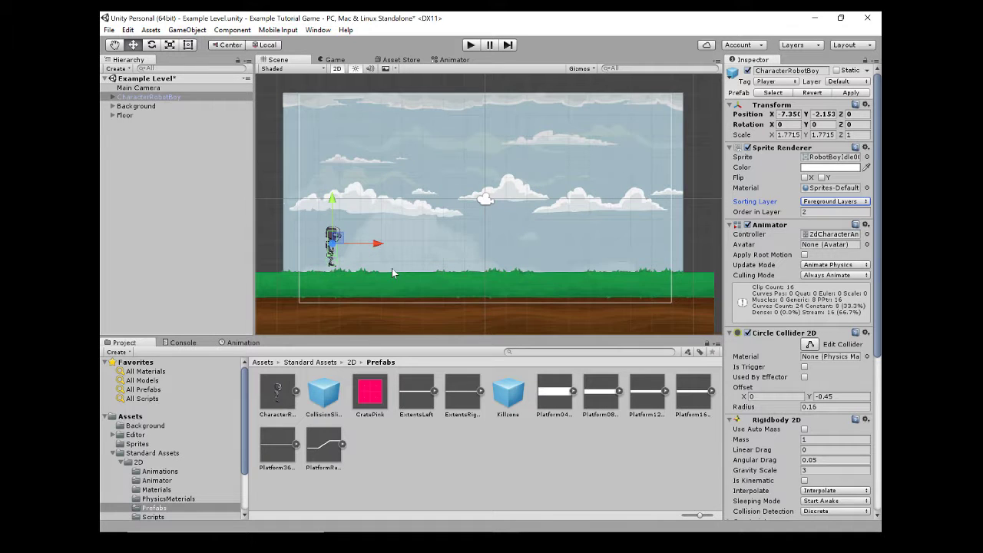
middle_click_drag(391, 268, 482, 288)
scroll(483, 288, "up", 5)
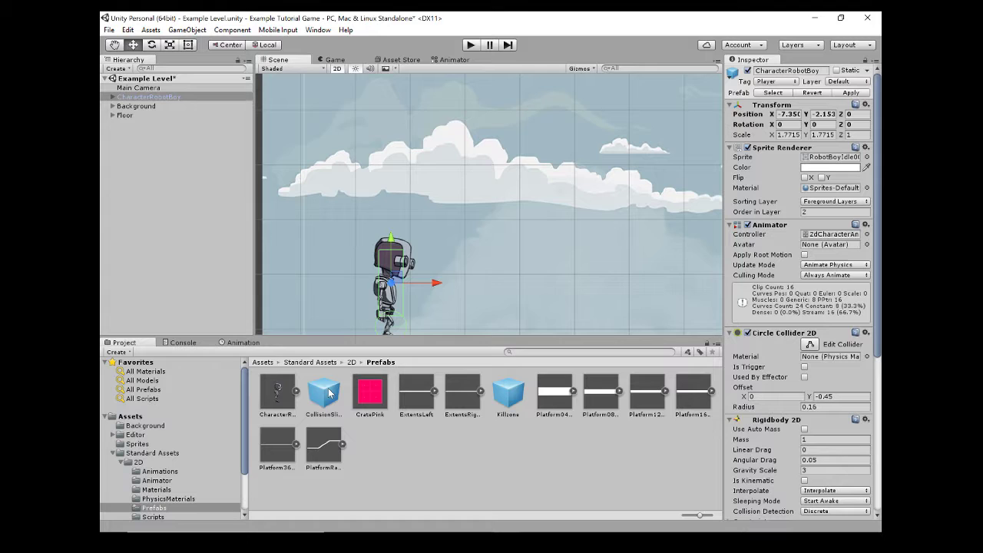
middle_click_drag(415, 284, 492, 272)
scroll(463, 276, "up", 2)
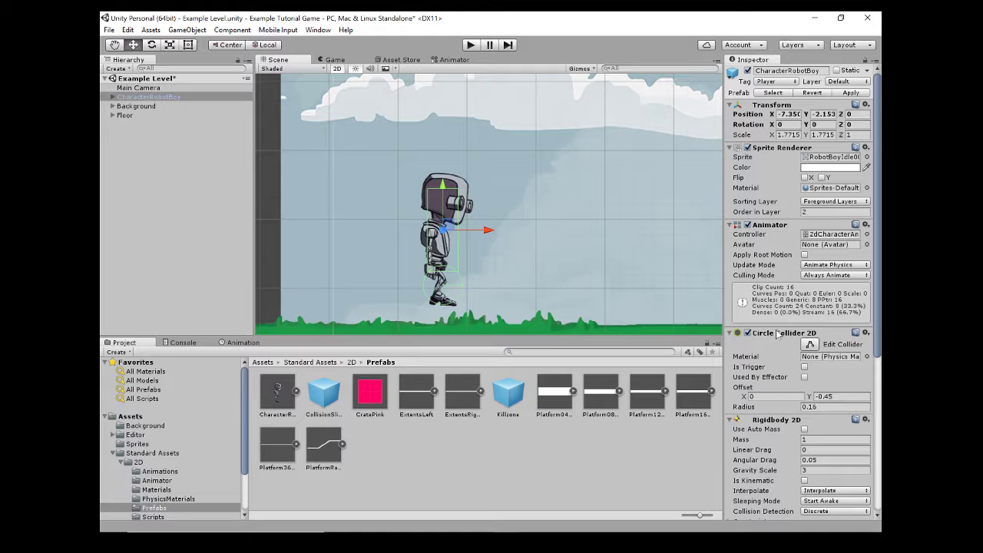
Review the robot's Rigidbody 2D, Platformer Character 2D and Box Collider 2D components in the Inspector
scroll(875, 224, "down", 1)
scroll(876, 224, "up", 1)
scroll(876, 274, "down", 5)
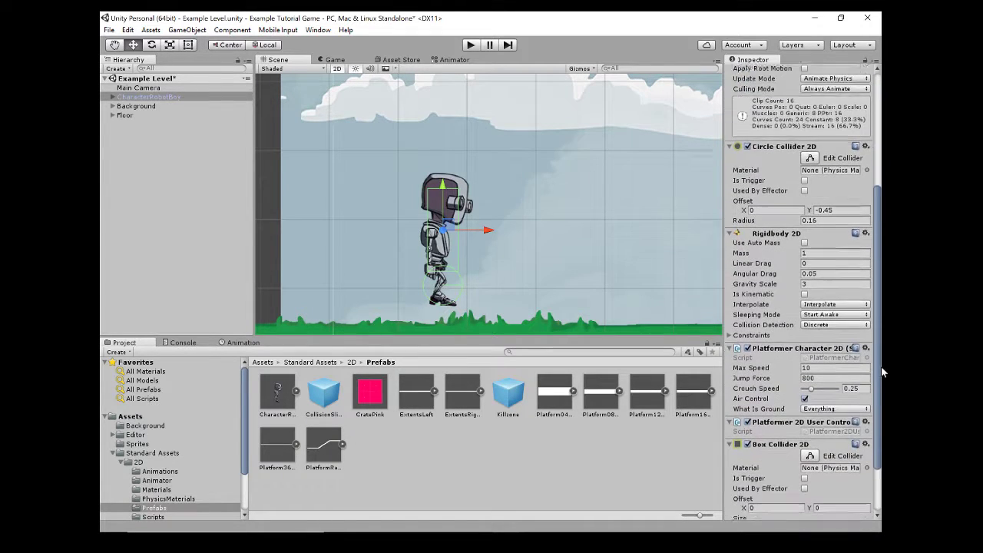
scroll(880, 369, "down", 2)
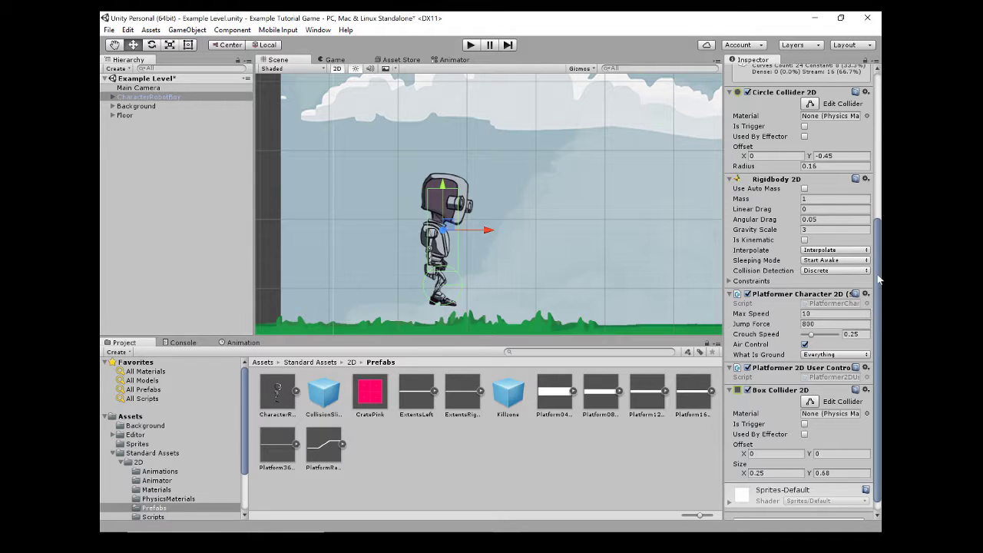
scroll(880, 292, "down", 1)
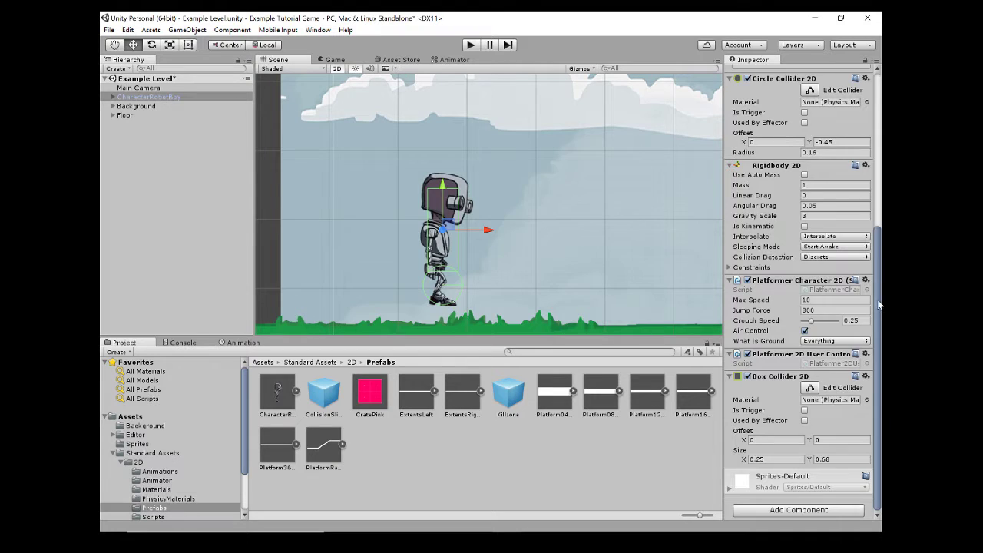
left_click_drag(880, 307, 880, 137)
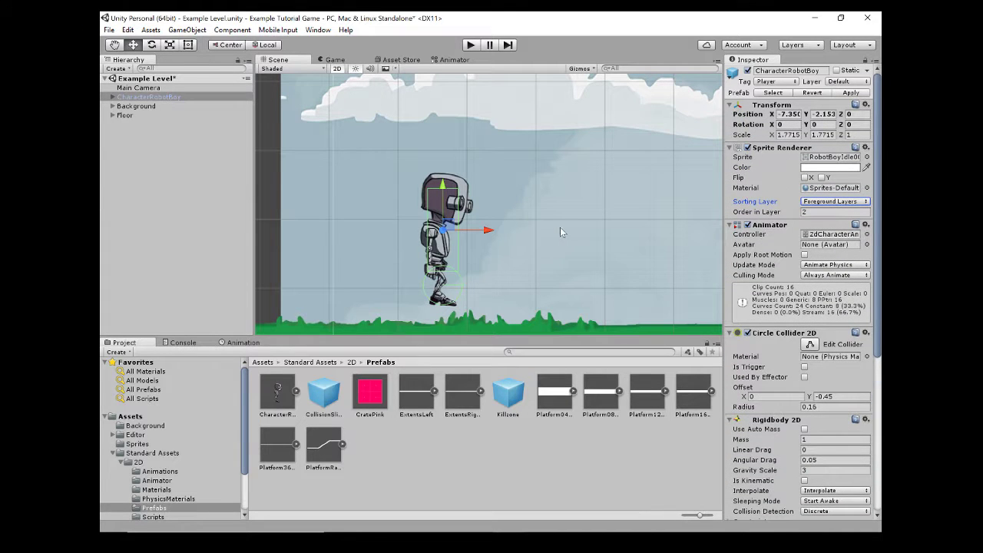
scroll(560, 232, "down", 5)
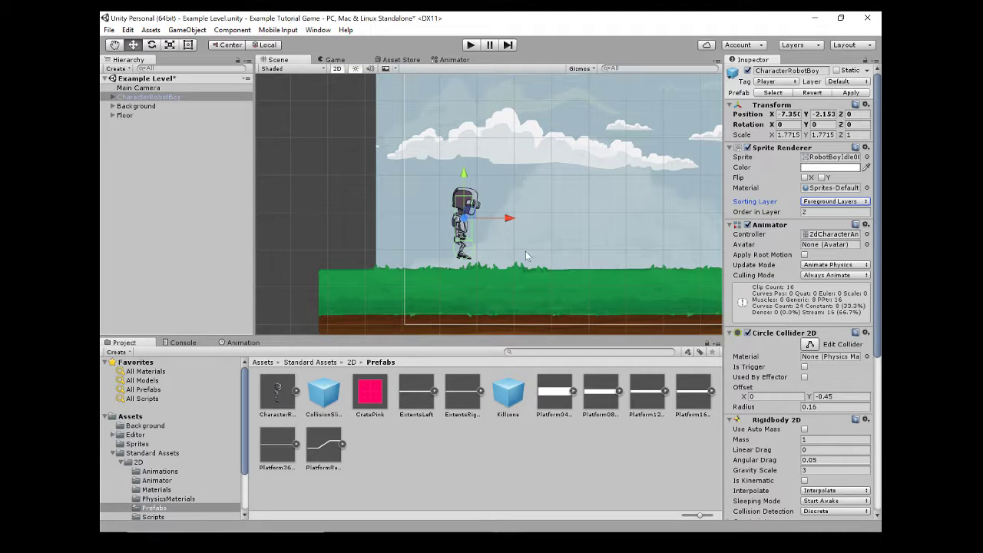
middle_click_drag(555, 285, 461, 285)
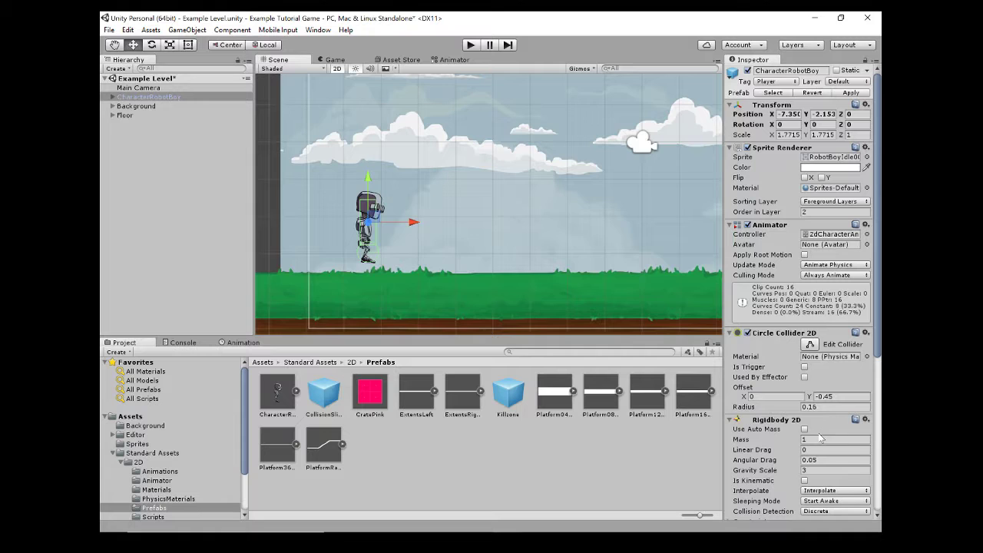
scroll(511, 158, "down", 1)
scroll(811, 230, "down", 6)
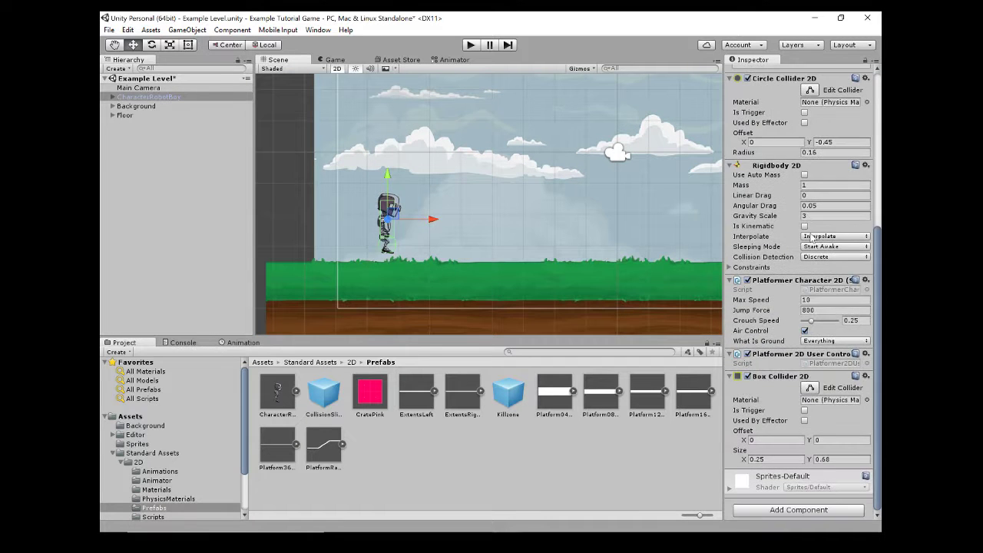
scroll(811, 238, "up", 6)
scroll(468, 210, "down", 2)
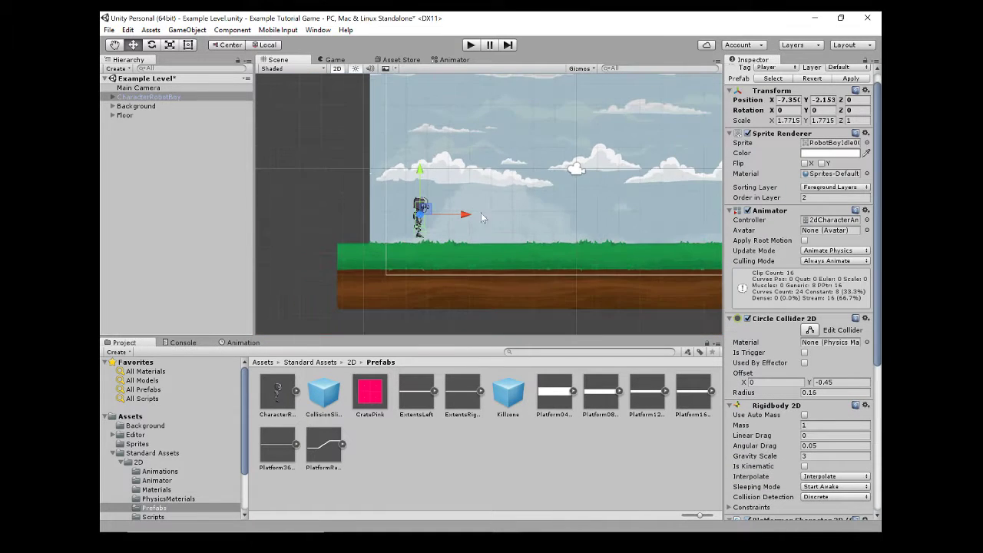
Raise the robot to Position Y -1.34 and play a test run
middle_click_drag(481, 213, 363, 218)
left_click_drag(379, 201, 382, 183)
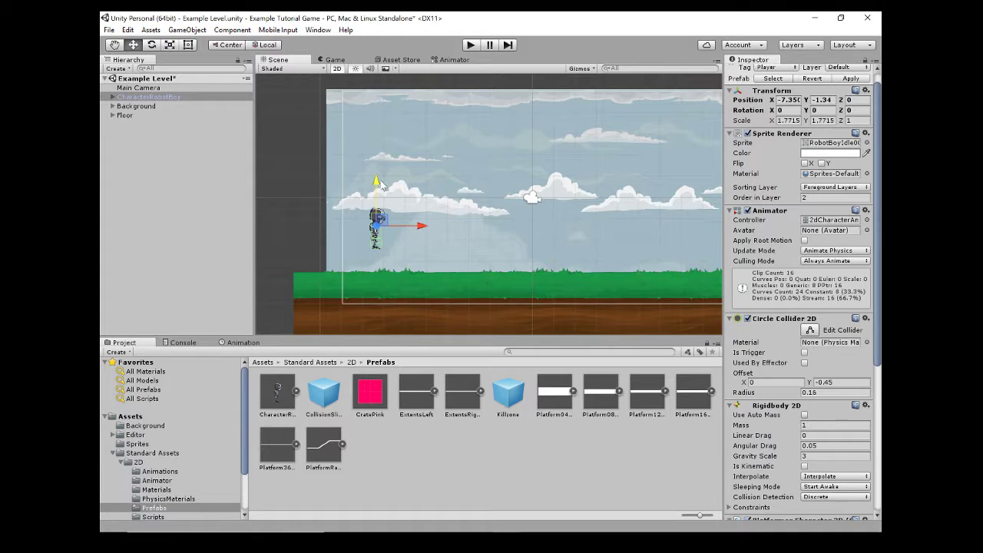
left_click(470, 45)
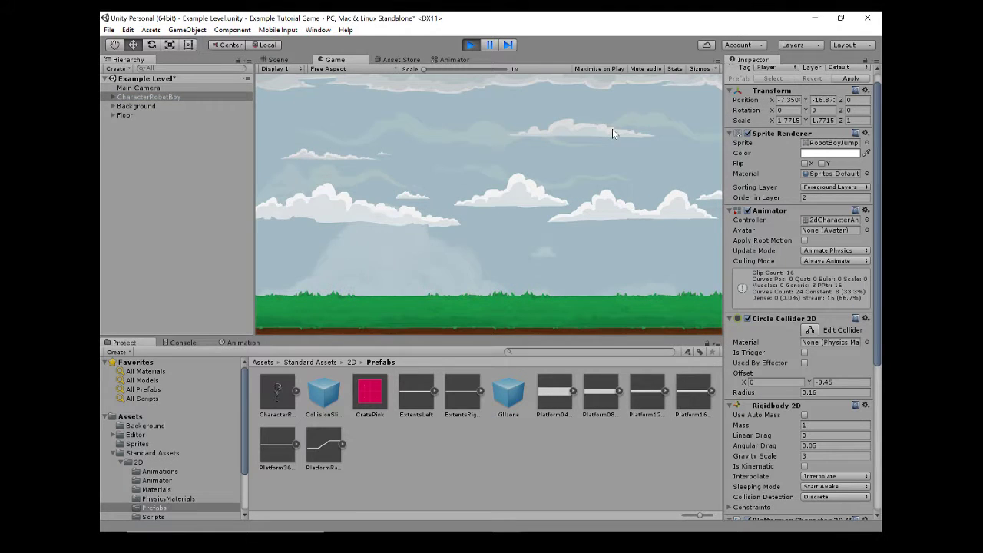
left_click(471, 44)
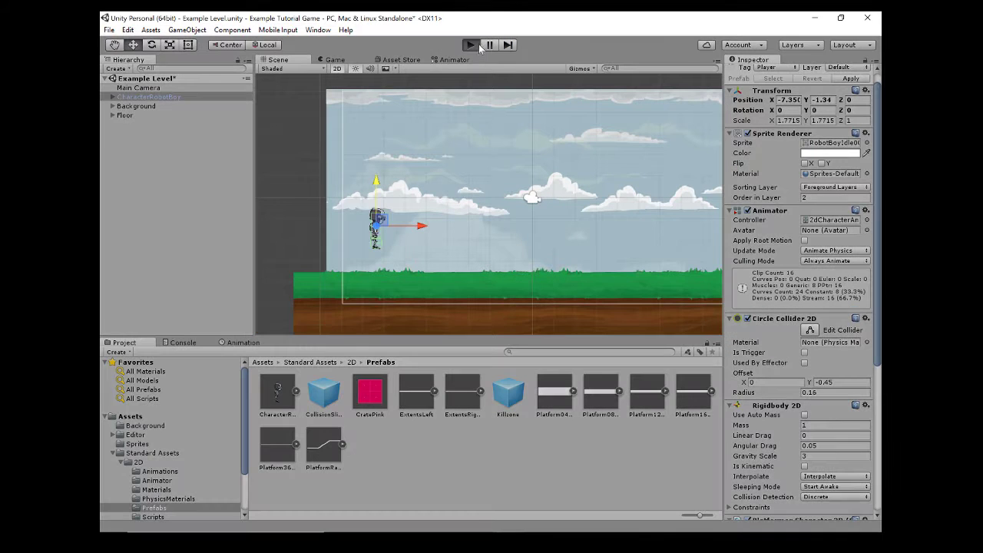
Play two more test runs, with the robot falling through the grass, then deselect it
key("ctrl+p")
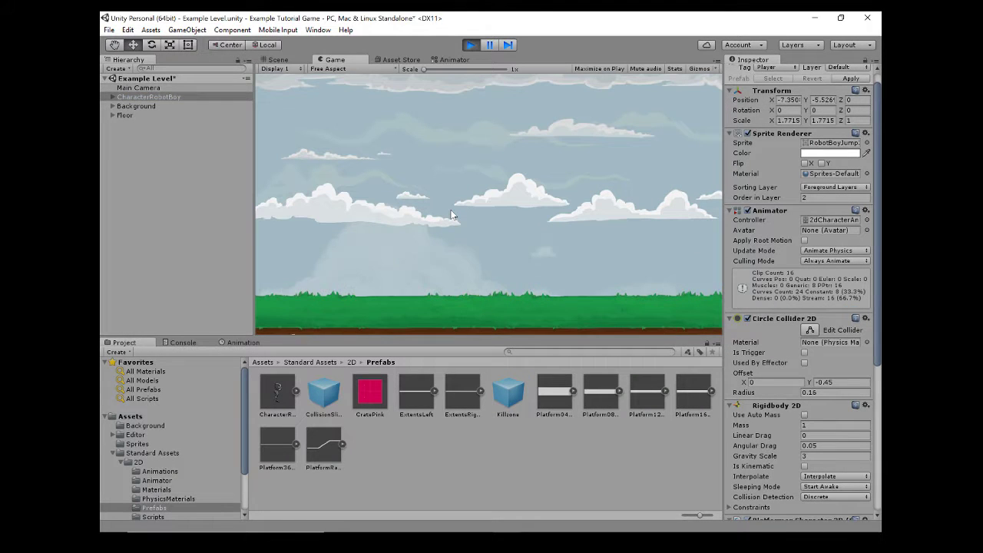
left_click(470, 45)
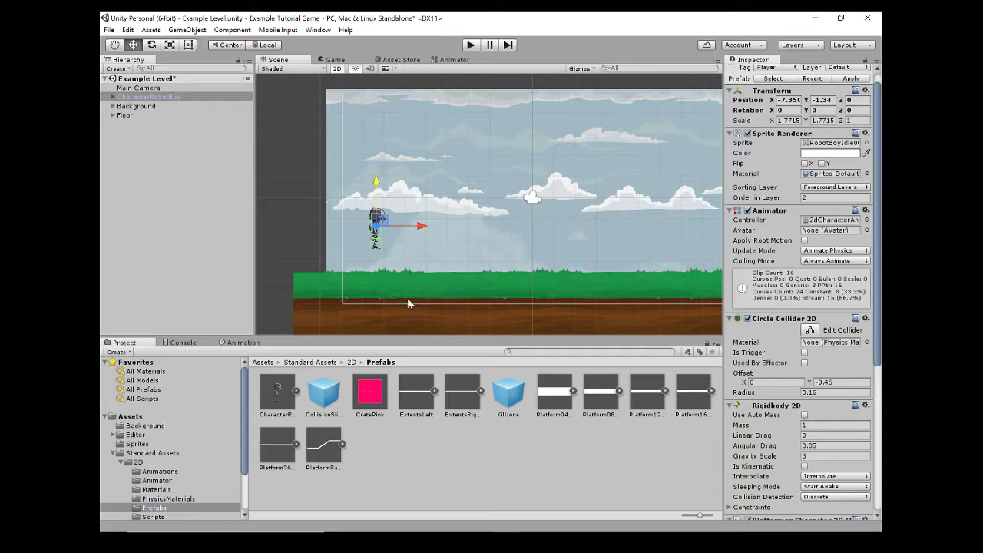
left_click(471, 44)
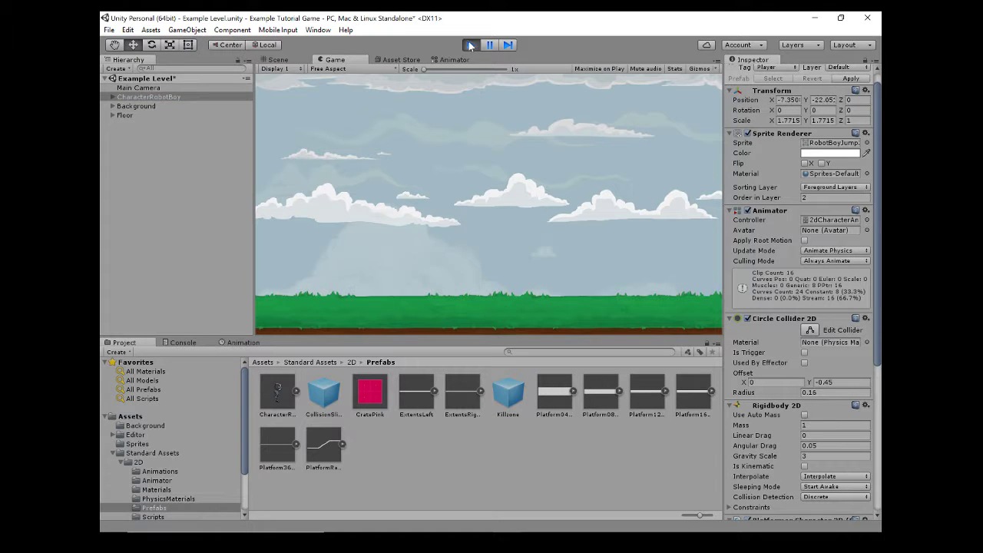
left_click(471, 44)
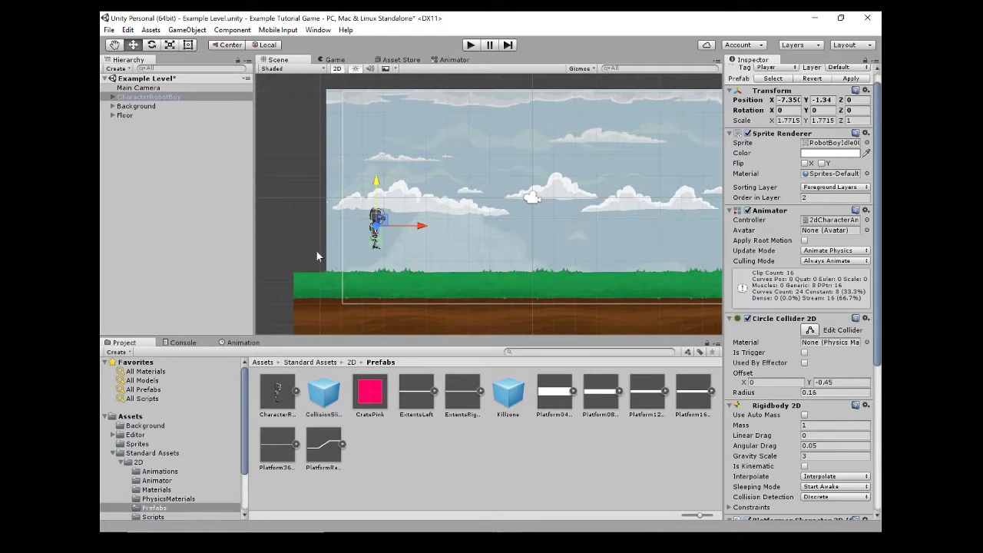
left_click(122, 180)
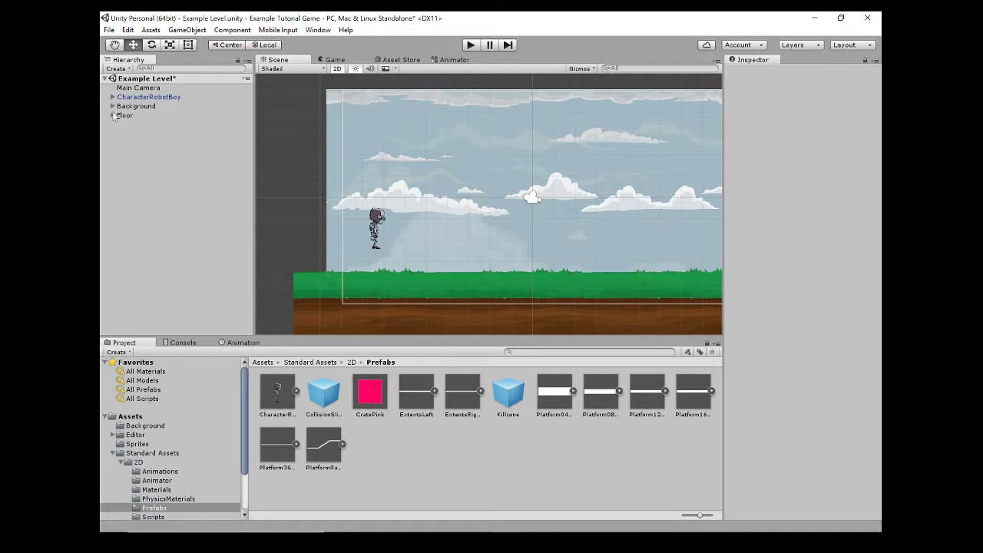
Expand Floor in the Hierarchy to list GrassSprite, GrassSprite (1) and GrassSprite (2)
left_click(113, 116)
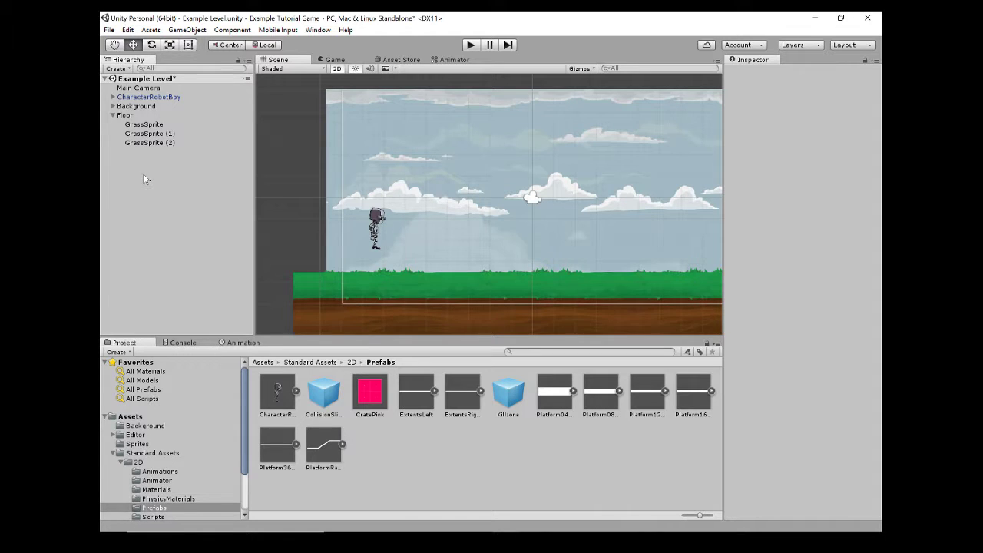
Create an empty GameObject and give it a 1 × 1 Box Collider 2D
right_click(143, 180)
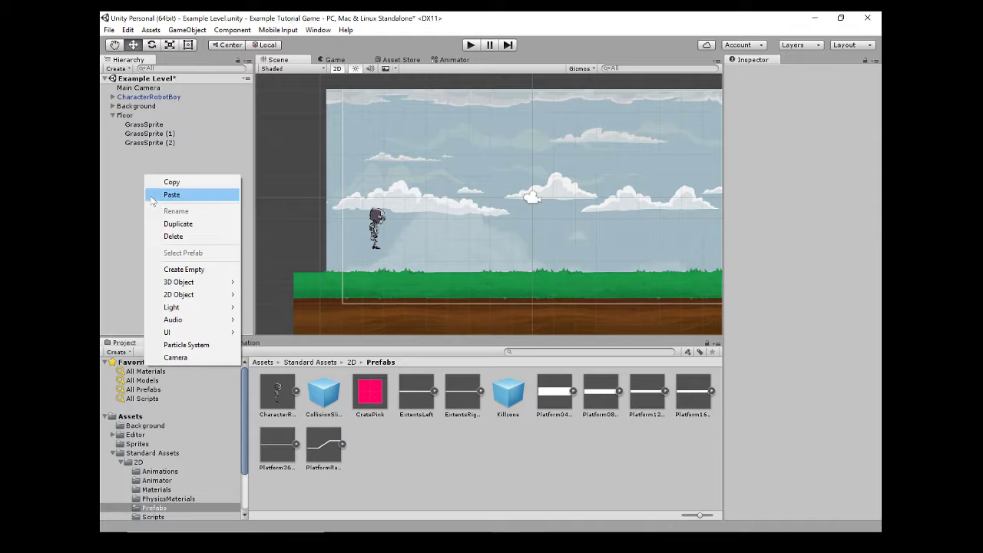
left_click(194, 270)
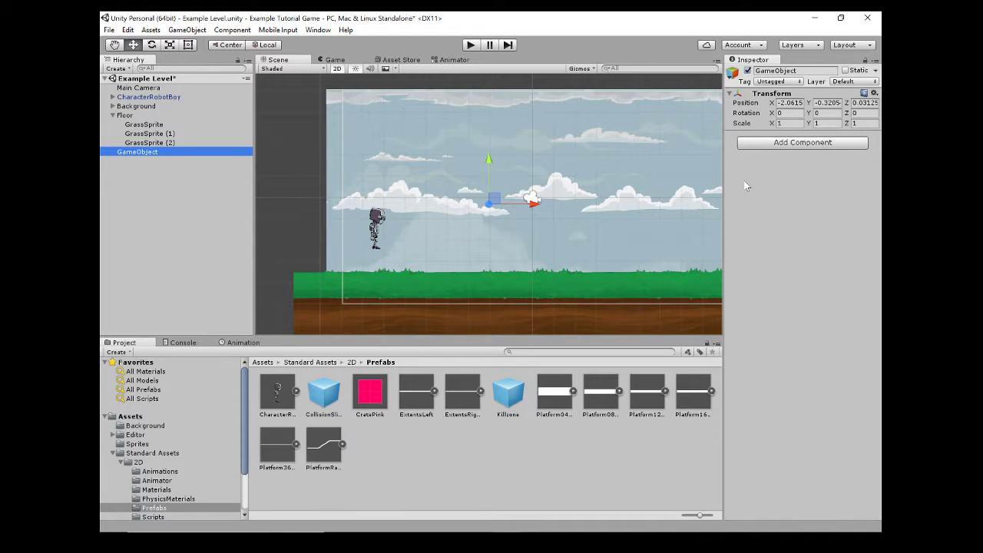
left_click(771, 144)
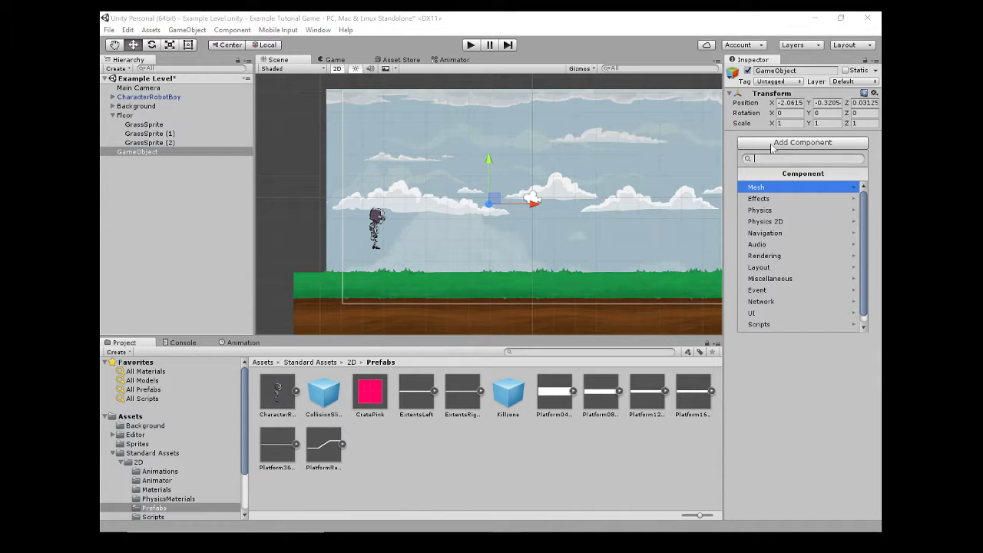
left_click(773, 222)
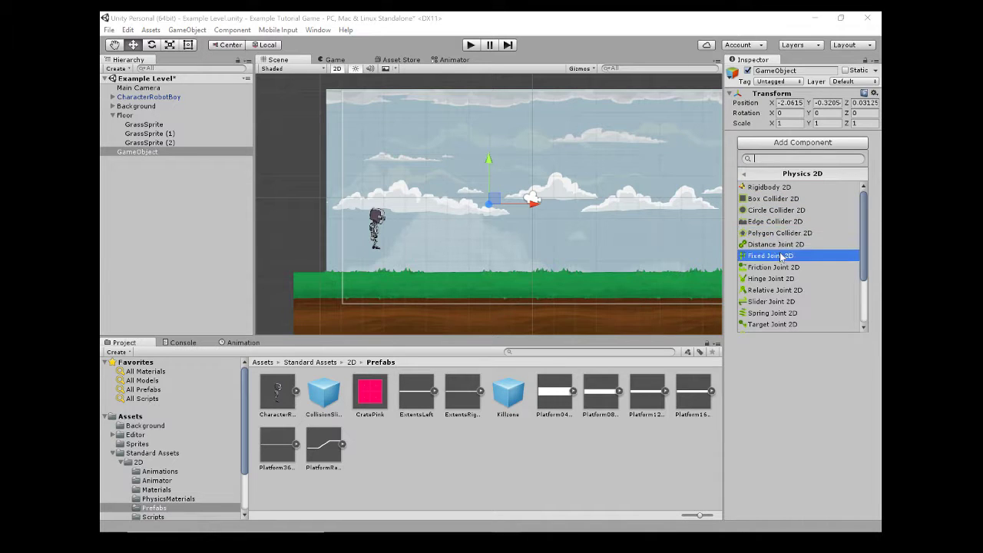
left_click(791, 198)
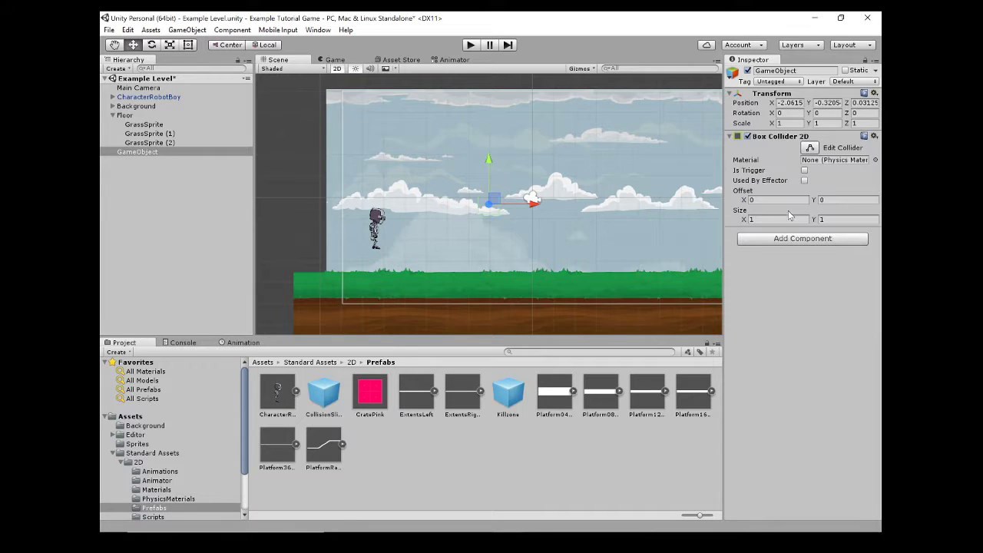
scroll(487, 204, "up", 5)
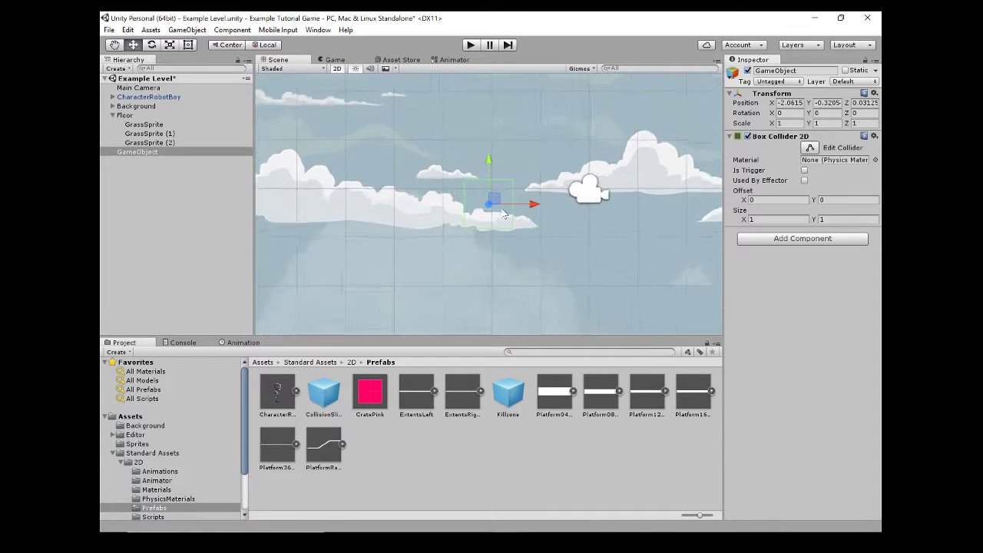
scroll(503, 207, "down", 8)
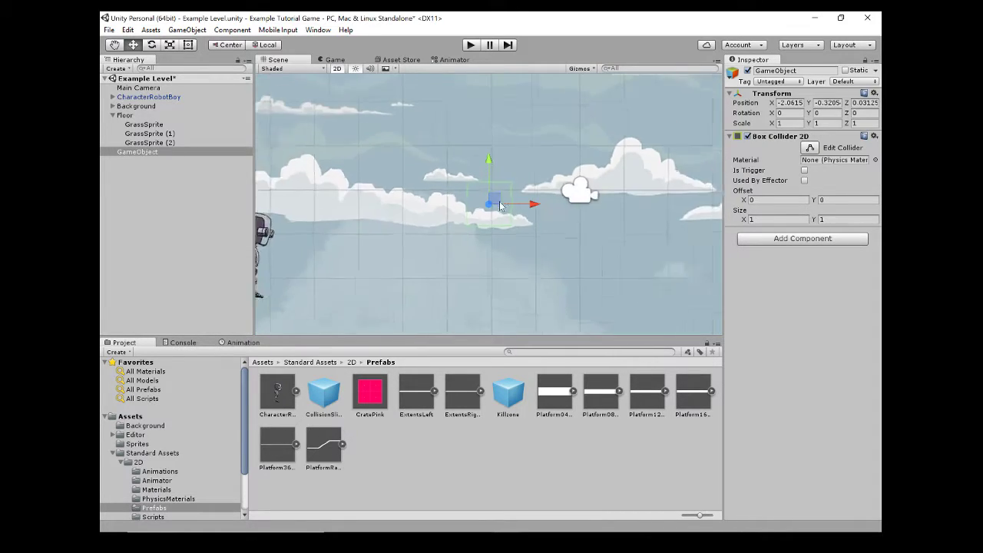
Move the collider object under the robot (X -7.44, Y -4.02) and test the robot landing on it
left_click_drag(503, 209, 365, 290)
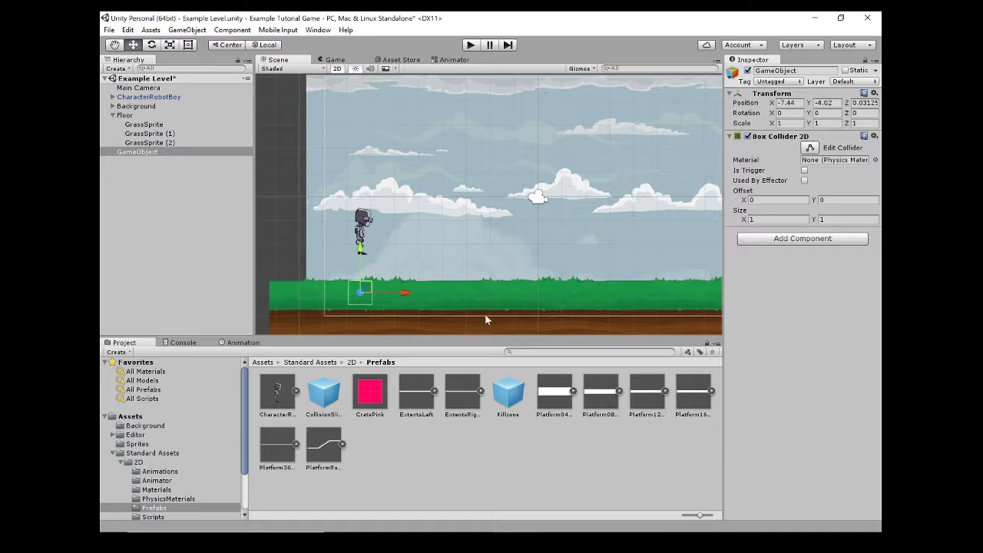
left_click(472, 46)
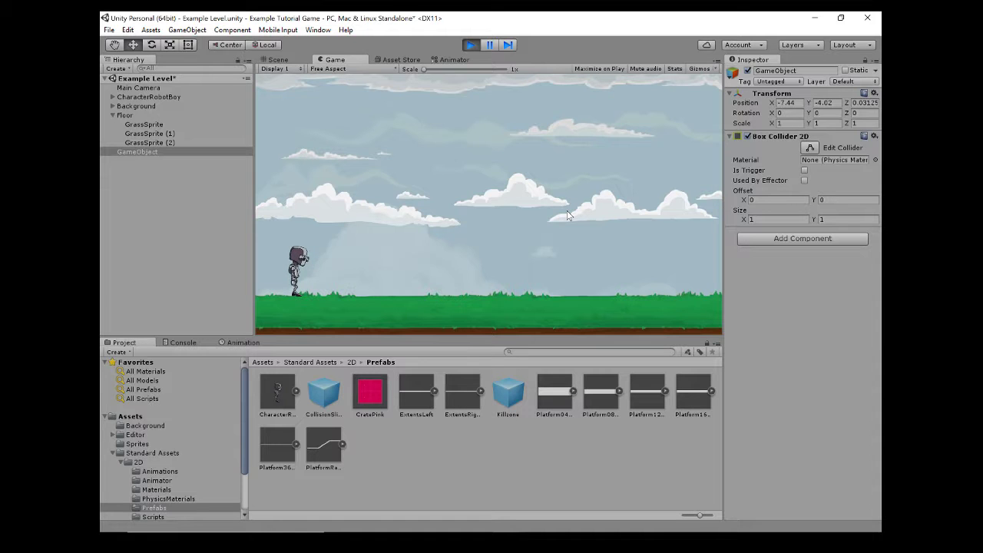
key("Right")
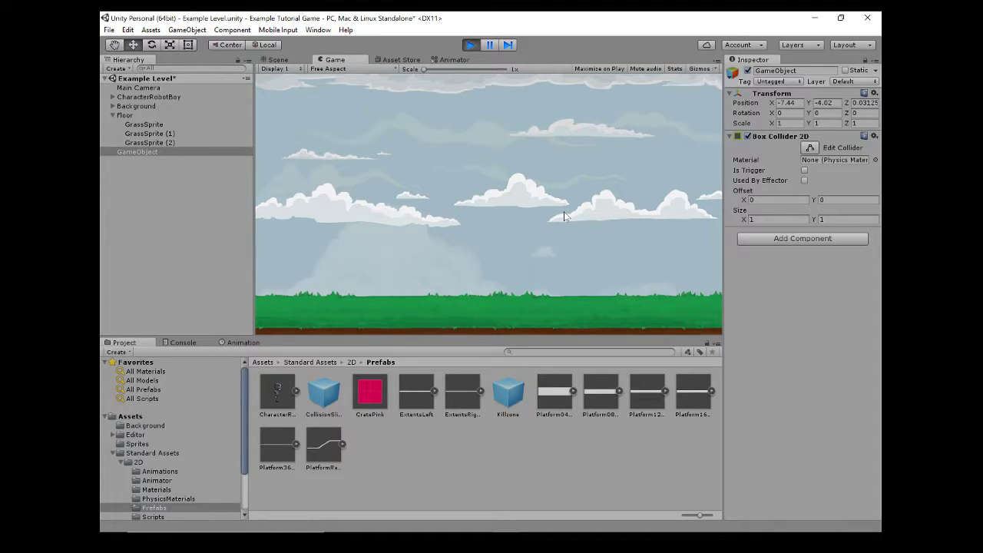
left_click(470, 44)
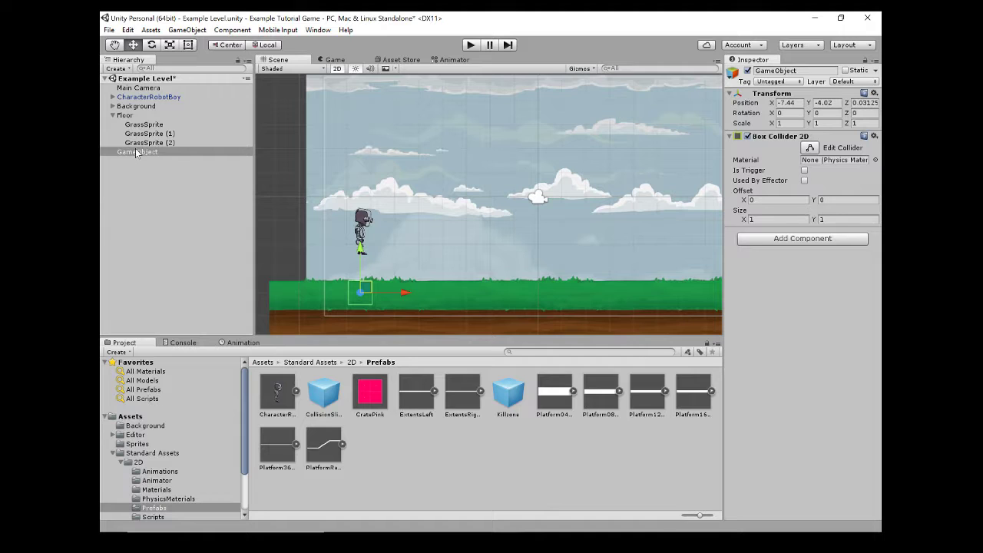
Stretch the collider to scale X 28.5461 and move it to X -0.22 across the grass
key("r")
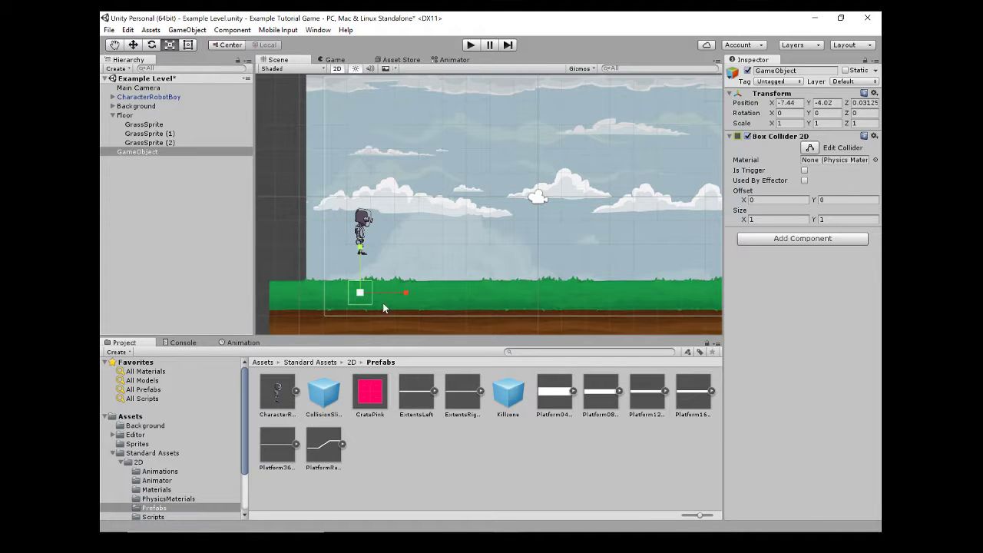
scroll(399, 298, "down", 5)
scroll(404, 297, "up", 2)
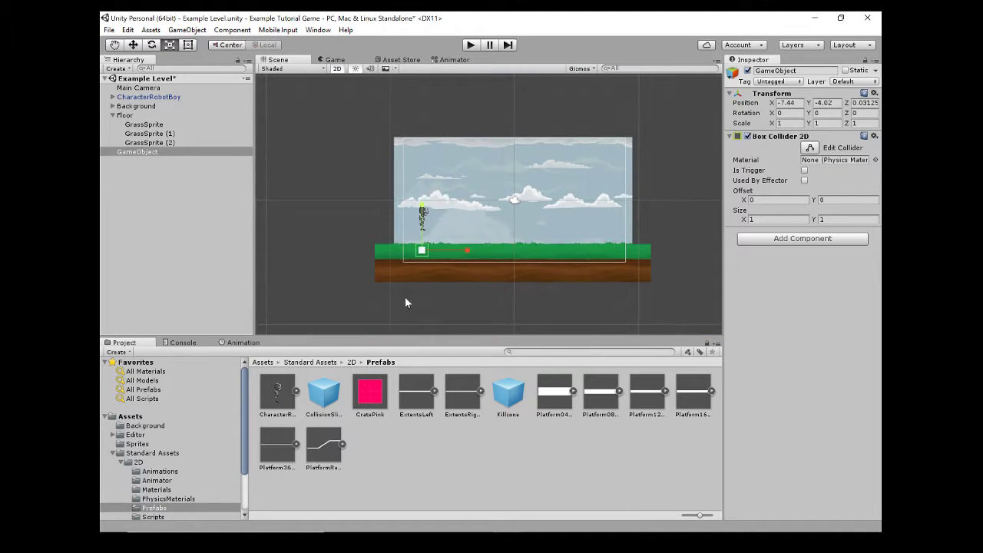
scroll(404, 296, "down", 1)
left_click_drag(473, 248, 717, 253)
key("w")
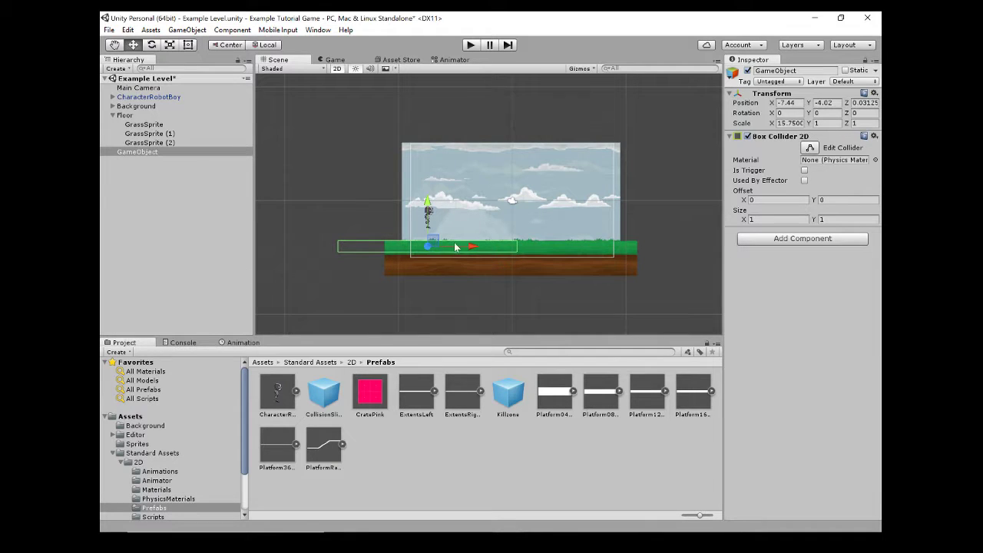
left_click_drag(469, 247, 591, 248)
key("t")
Play the level and run the robot left and right with jumps, checking it stays on the grass
left_click(471, 45)
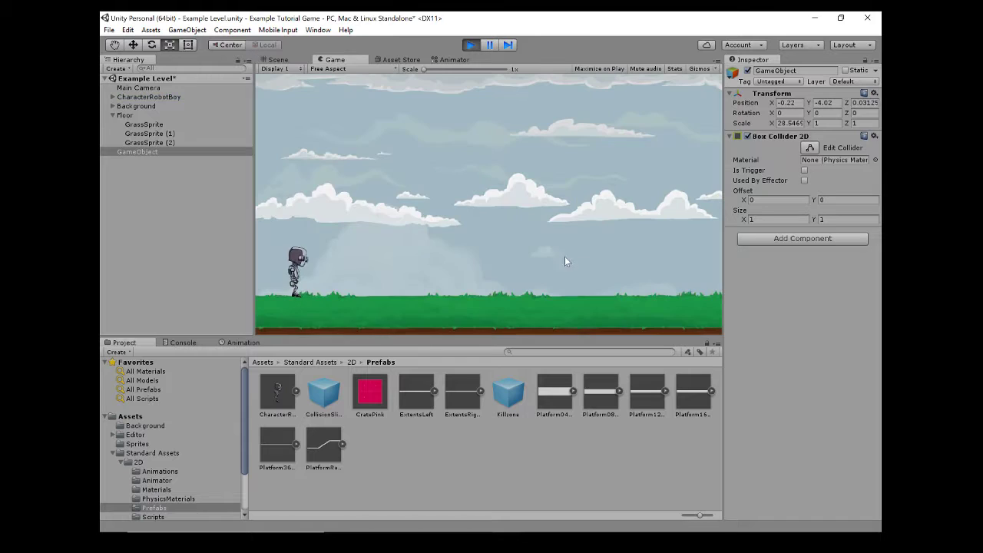
key("Right")
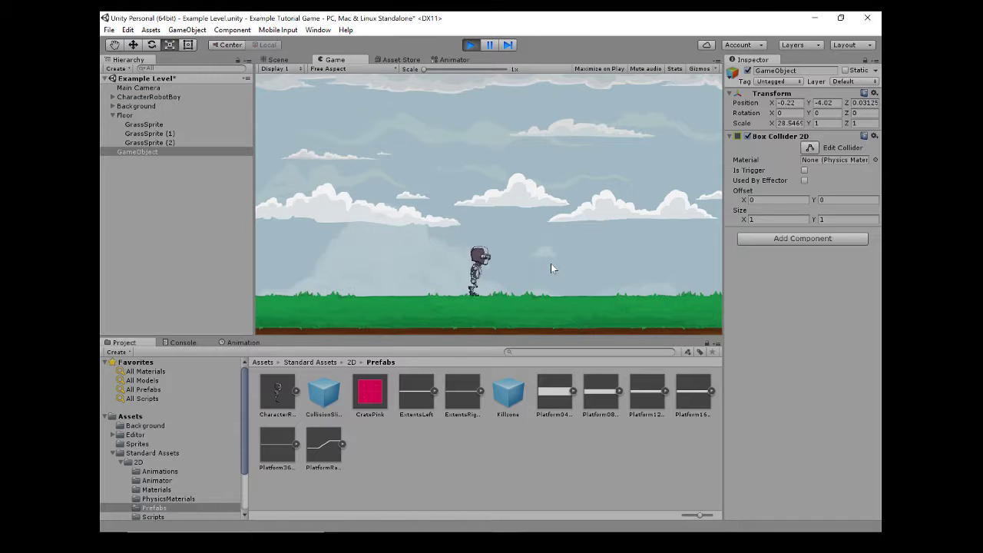
key("space")
key("Left")
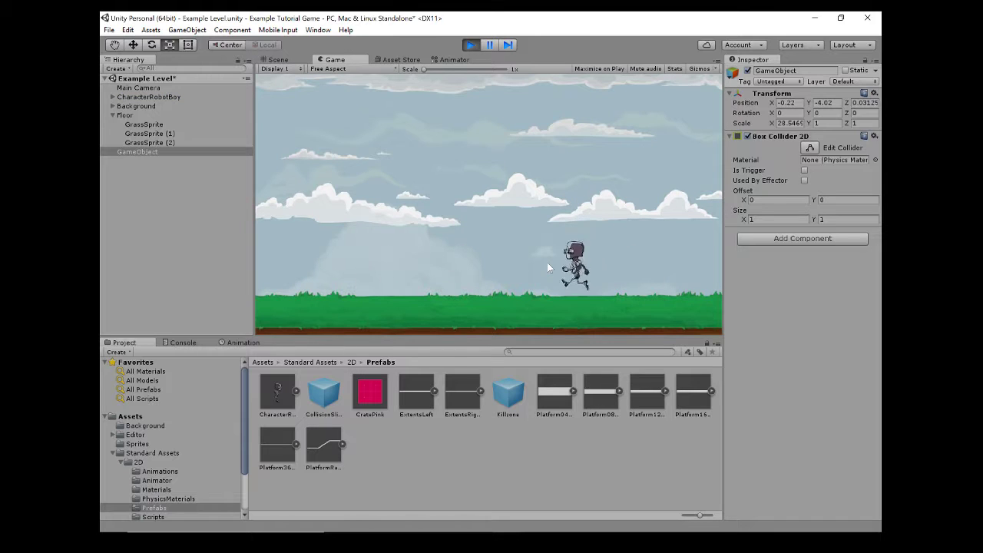
key("Right")
key("space")
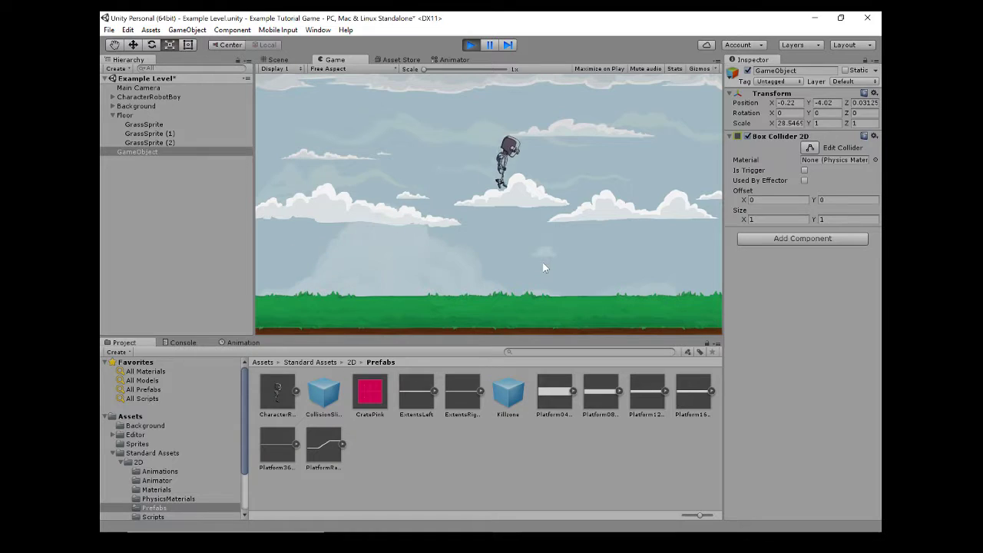
key("space")
key("Left")
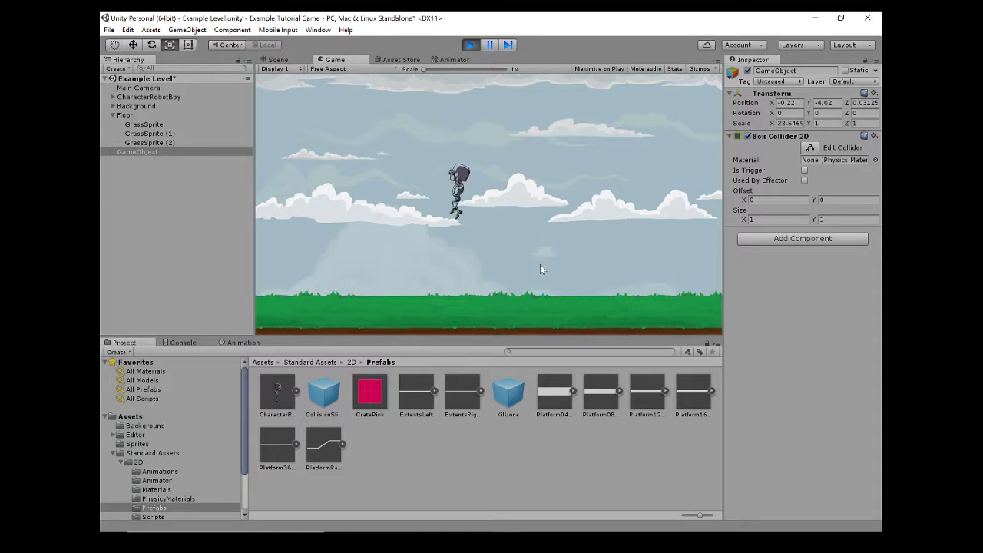
key("space")
key("Right")
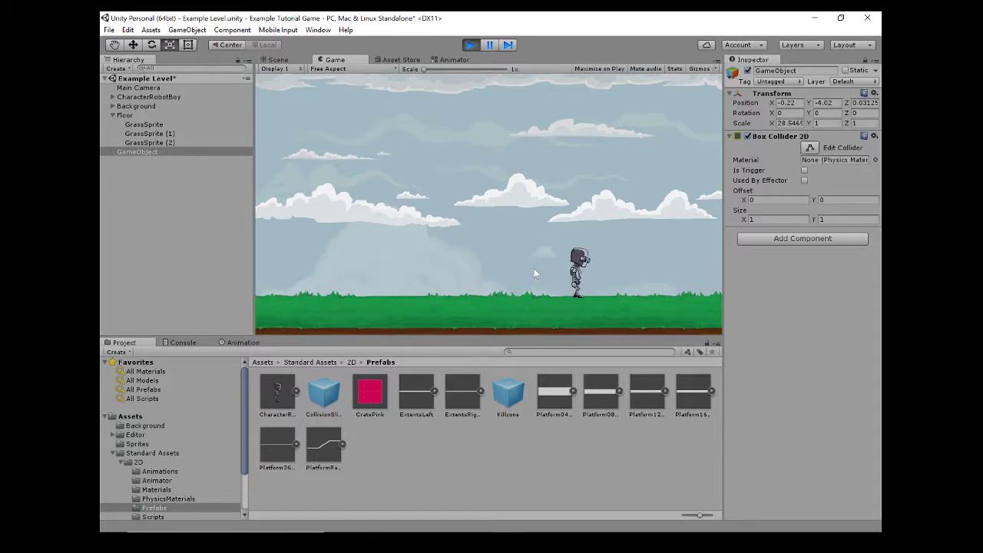
Stop play mode and rename the collider GameObject to 'Ground'
left_click(470, 45)
right_click(131, 150)
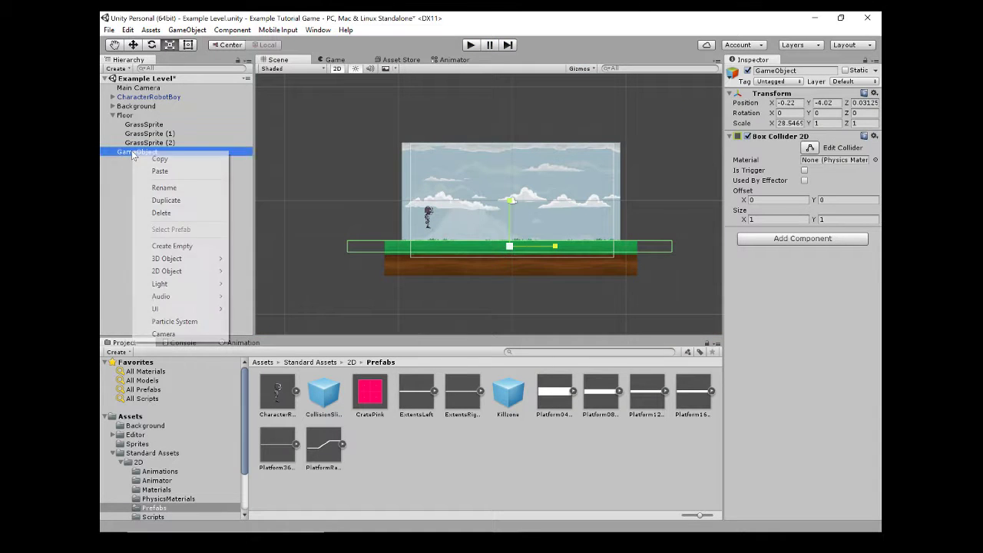
left_click(165, 187)
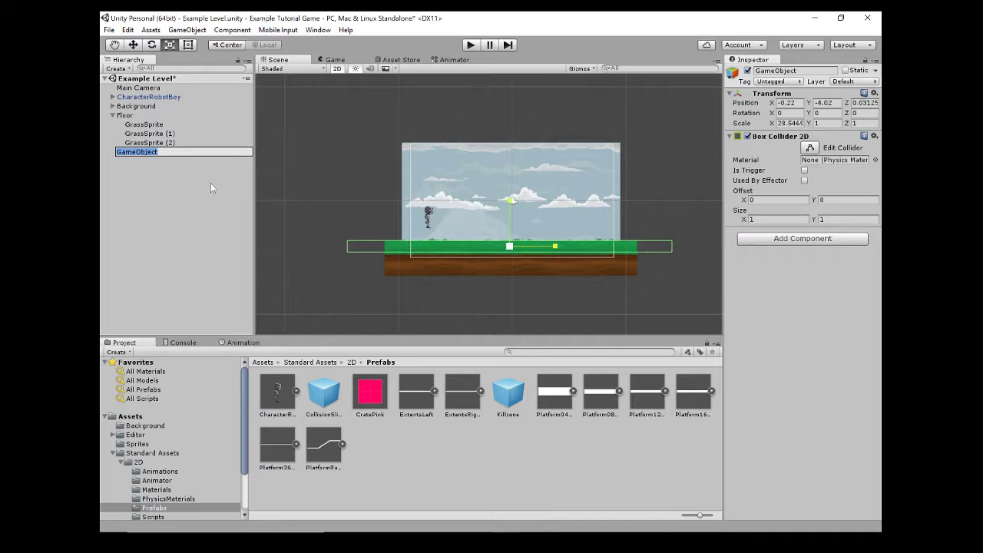
type("Ground")
key("Return")
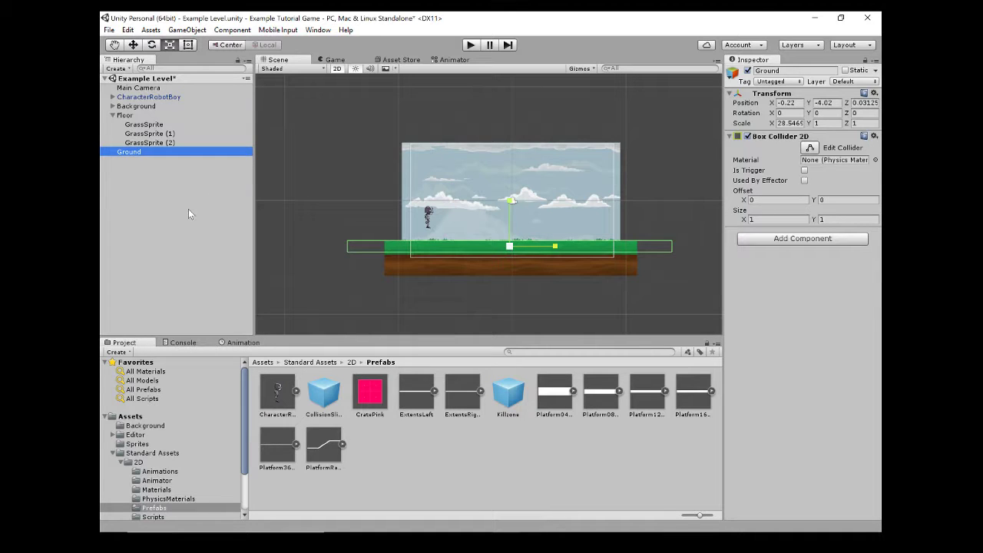
Nest Ground as a child of Floor, collapse Floor, and start play mode again
left_click_drag(132, 152, 125, 116)
left_click(113, 115)
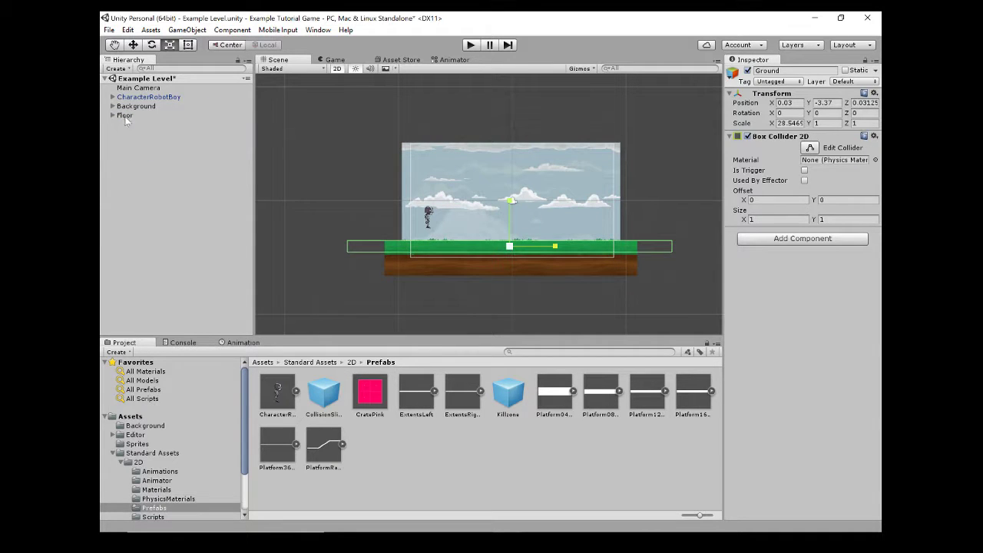
left_click(471, 45)
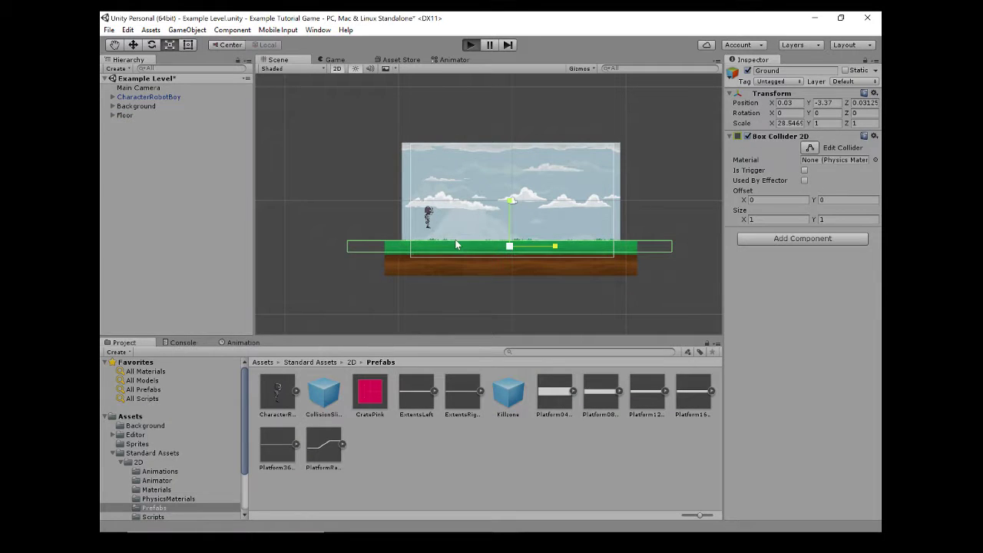
Run the robot right and left with repeated jumps, confirming it lands on the Ground-backed grass
key("Right")
key("space")
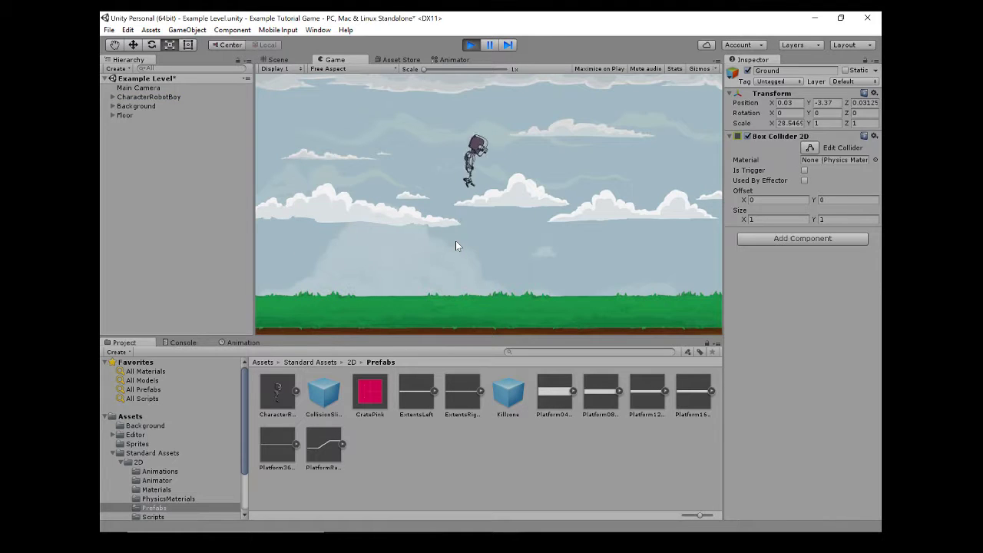
key("space")
key("Left")
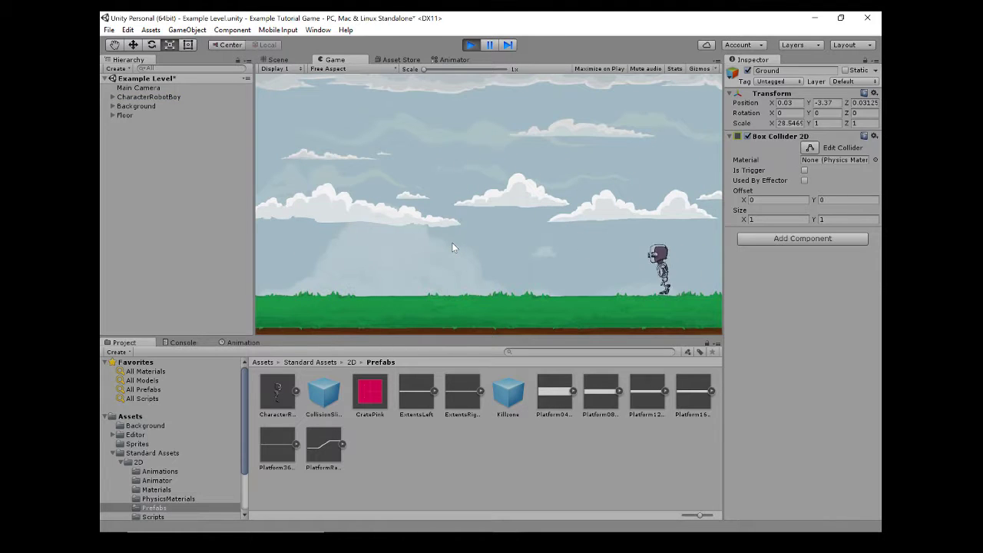
key("space")
key("Right")
key("space")
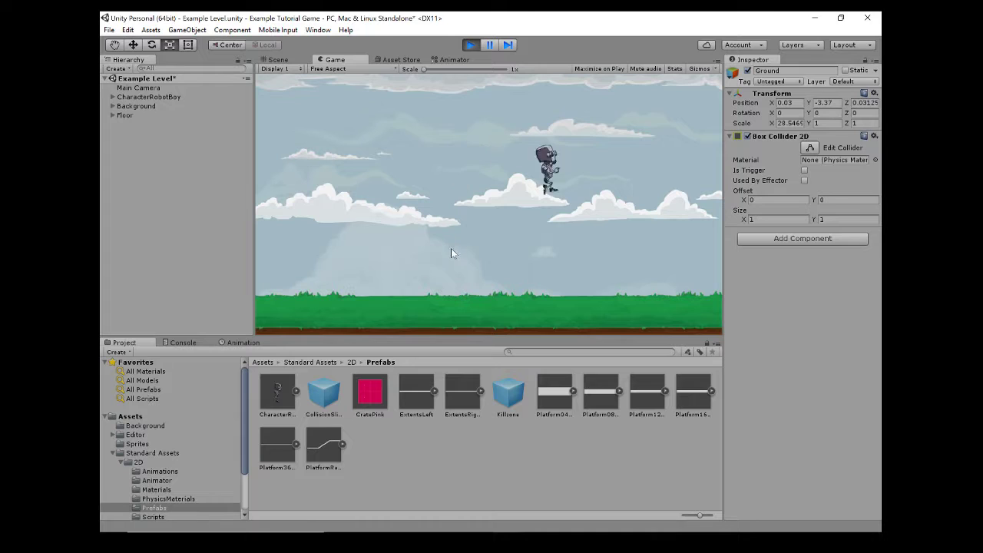
key("Left")
key("space")
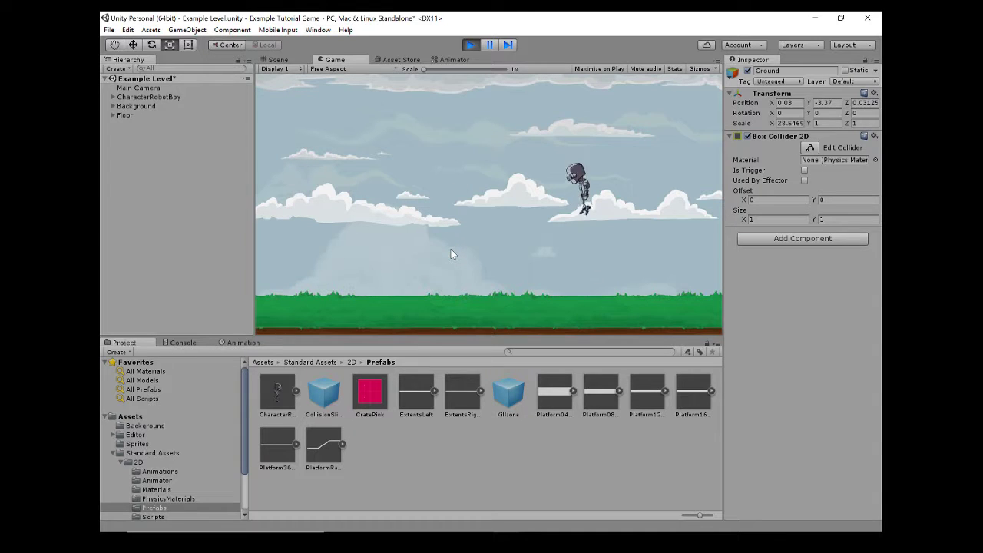
key("space")
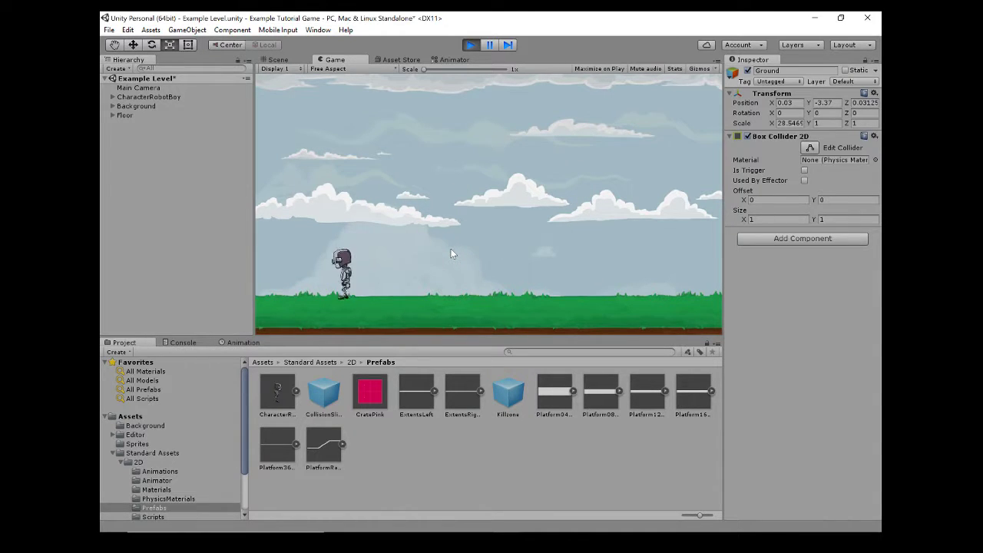
key("Right")
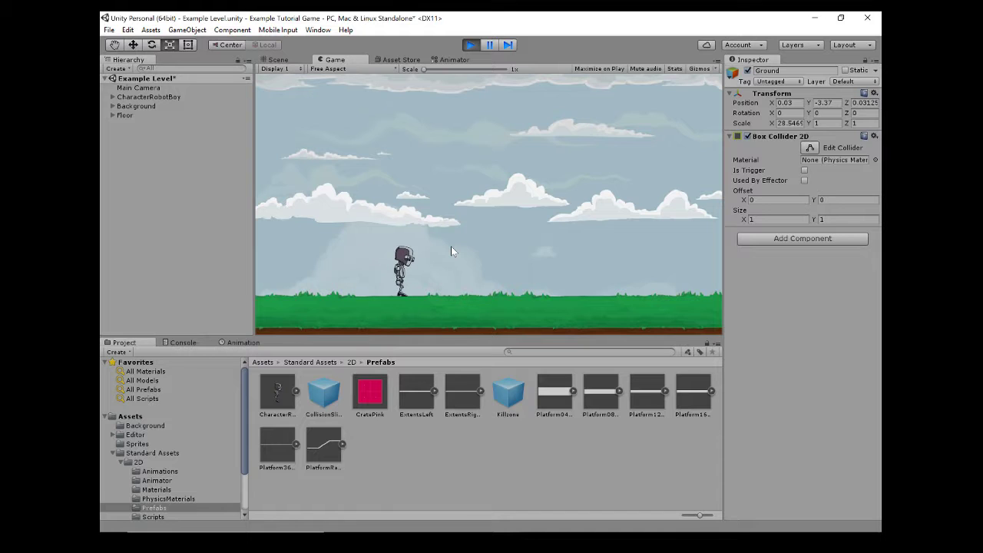